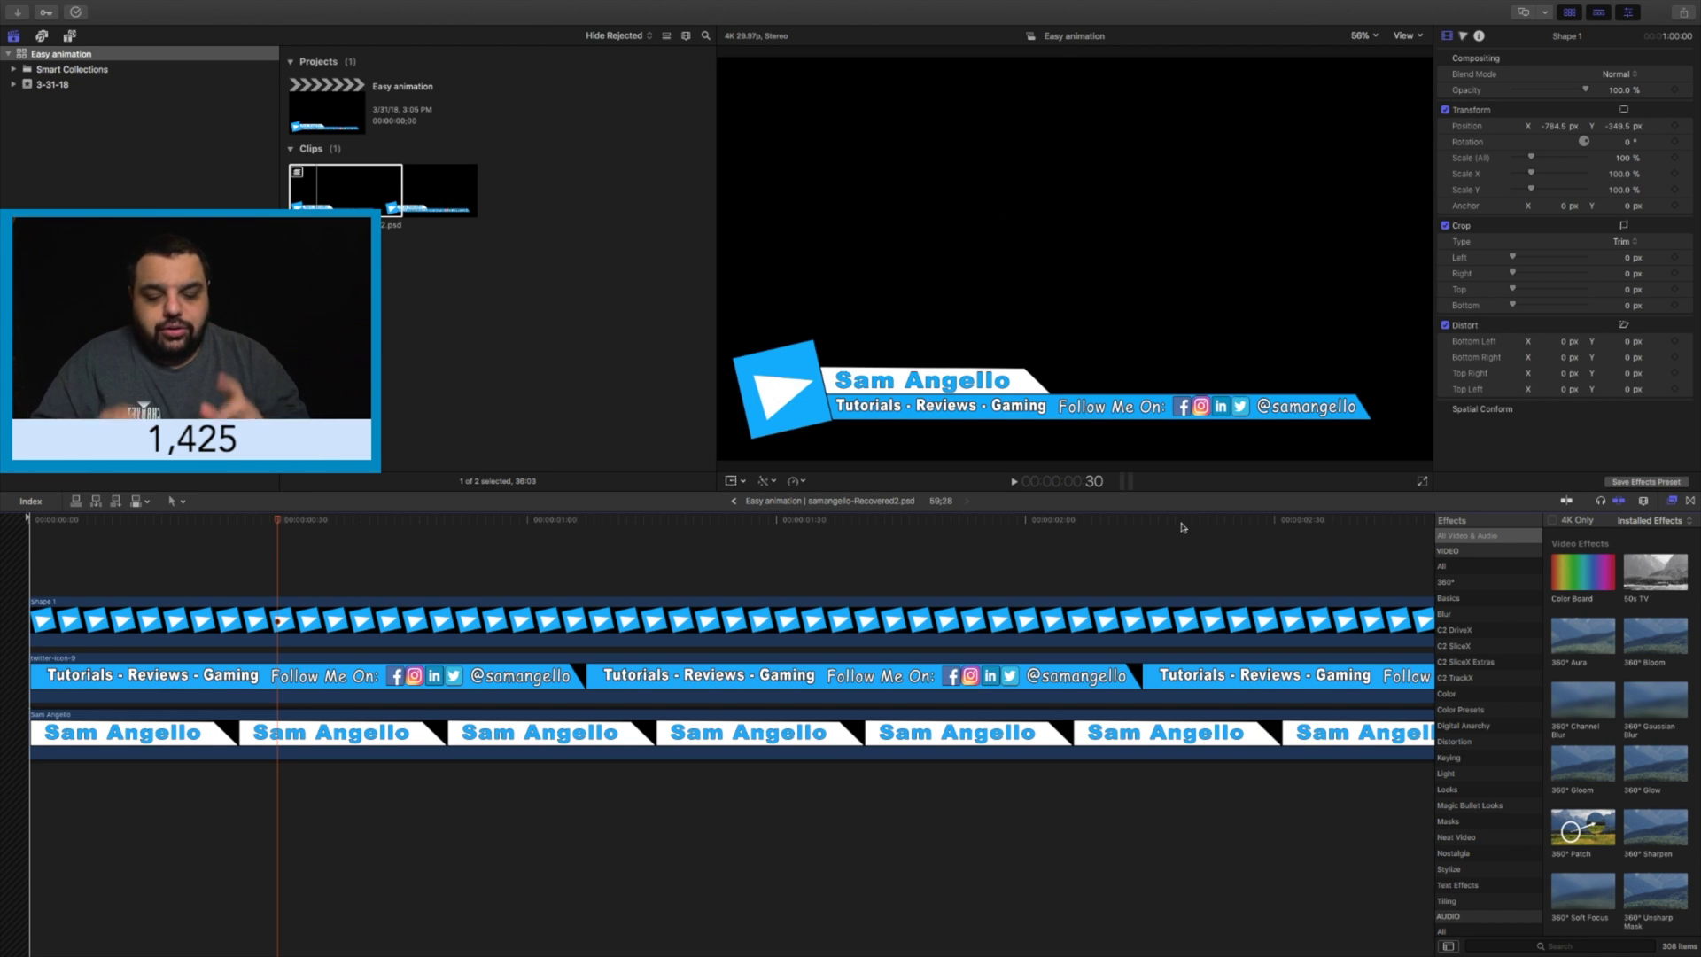
# Blade the Shape 1 clip at the playhead and select the short opening piece before the cut
pyautogui.press('r')
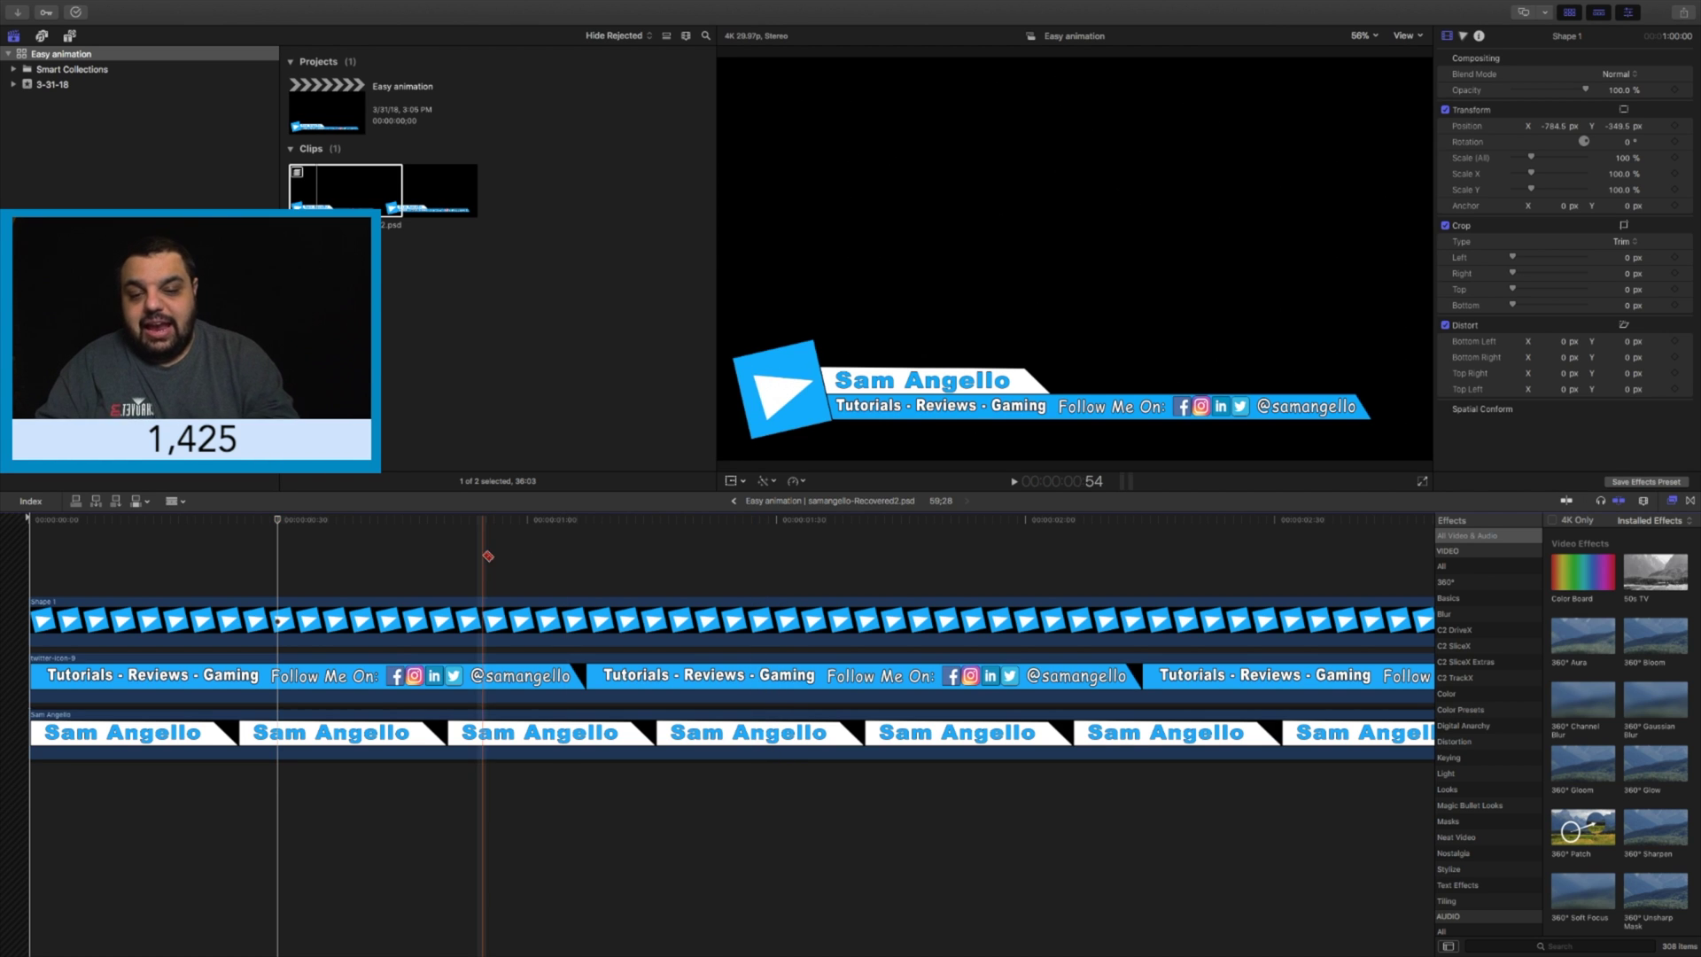
pyautogui.click(280, 623)
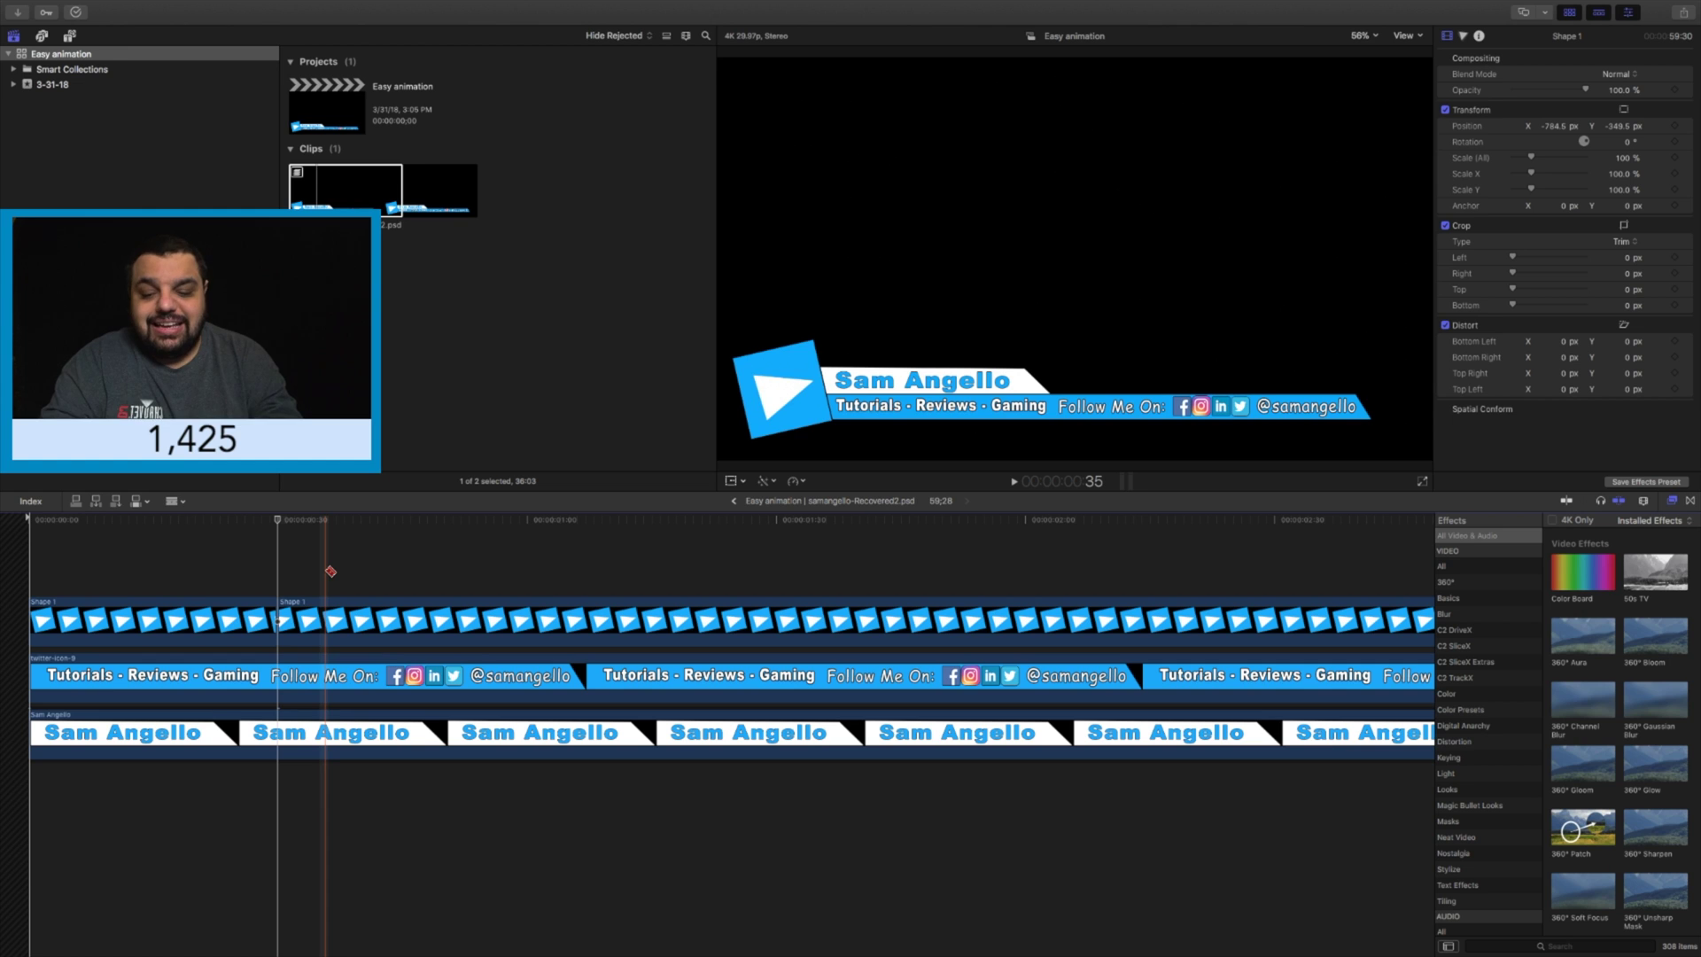
pyautogui.click(177, 623)
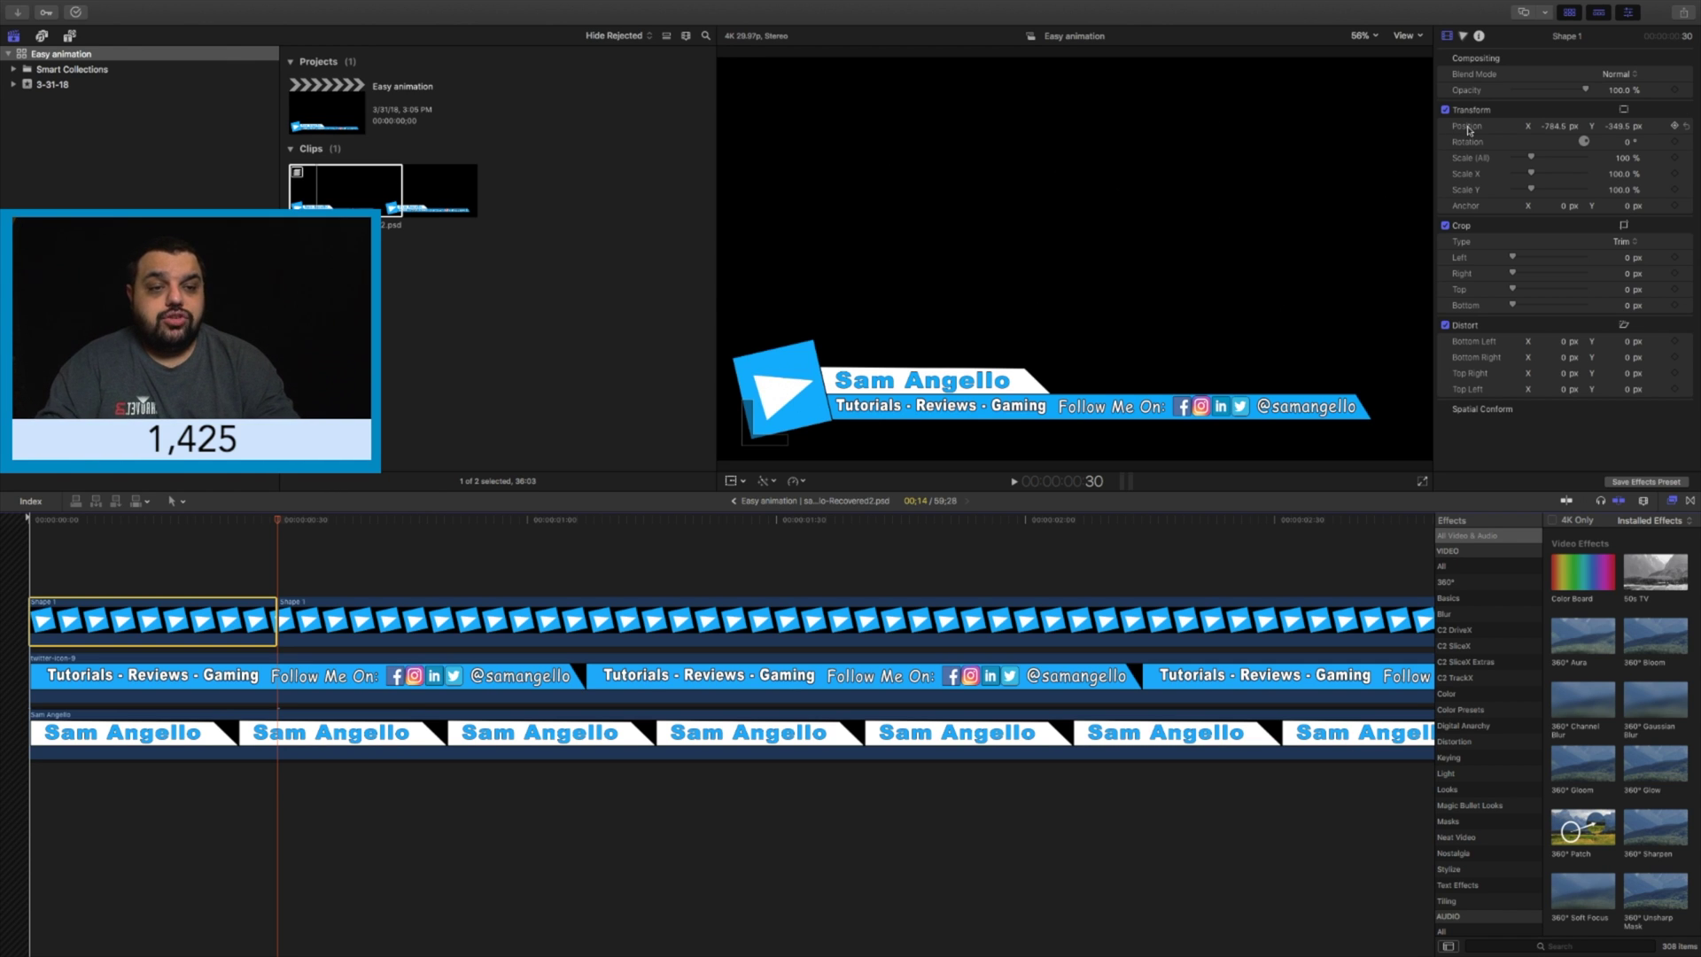
# Keyframe Shape 1's position at the cut and start it at X -573.1 px, Y -673.6 px
pyautogui.click(1675, 127)
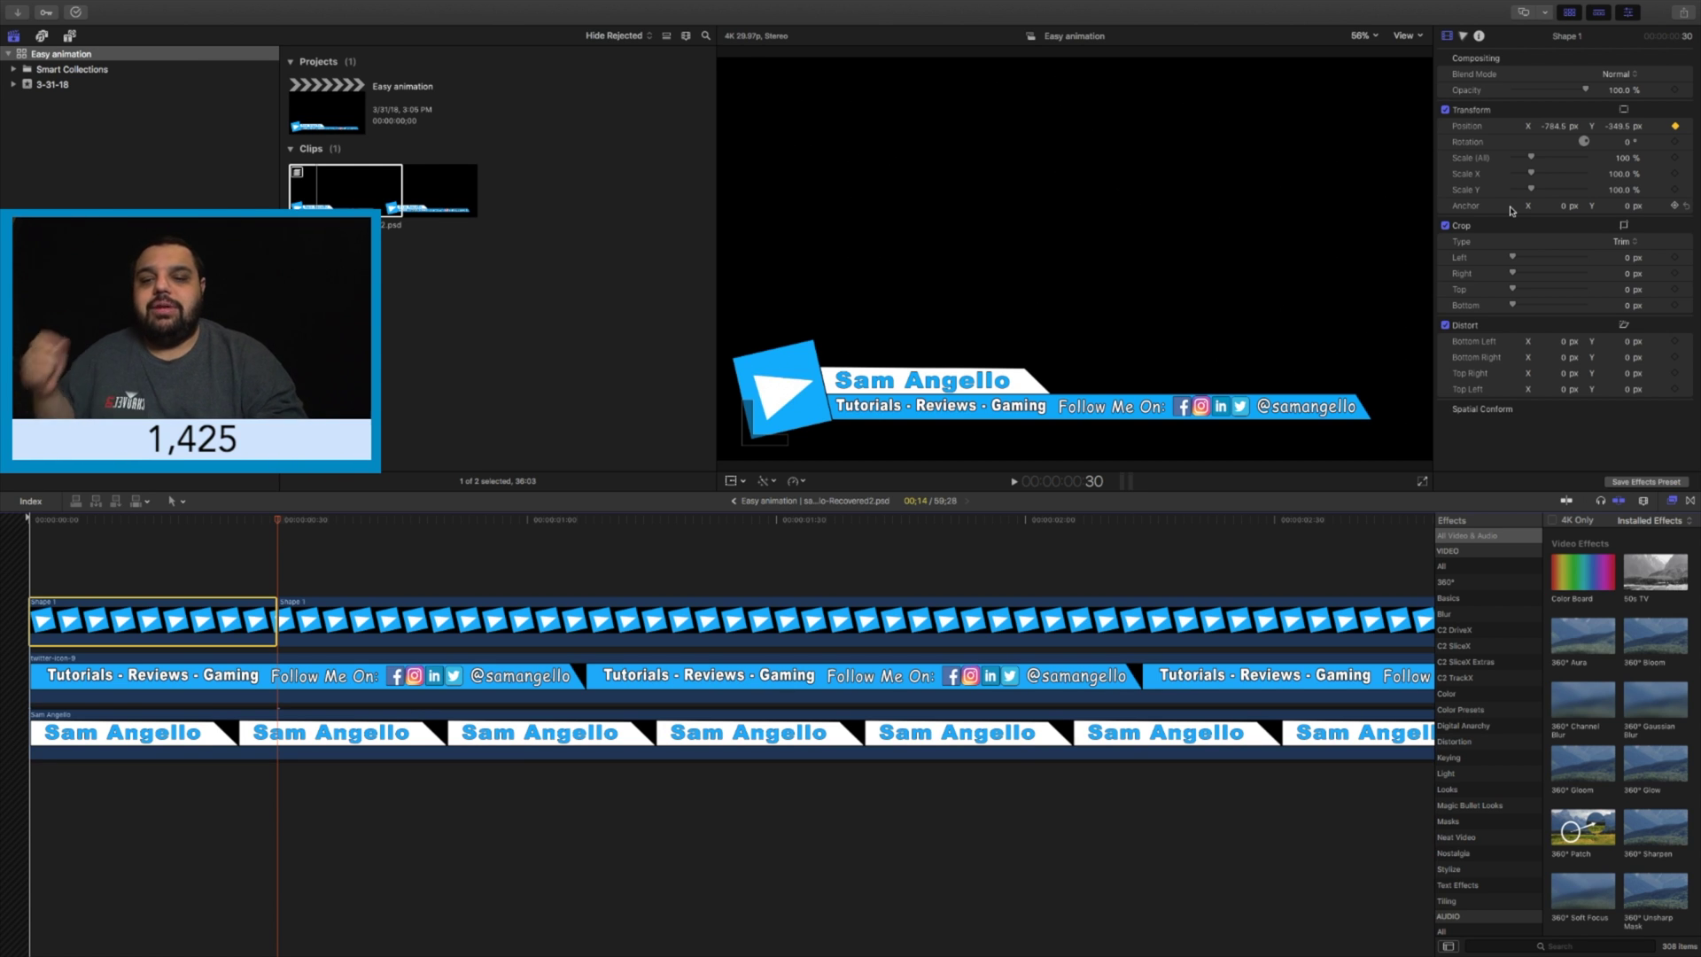
pyautogui.moveTo(278, 521); pyautogui.dragTo(11, 550)
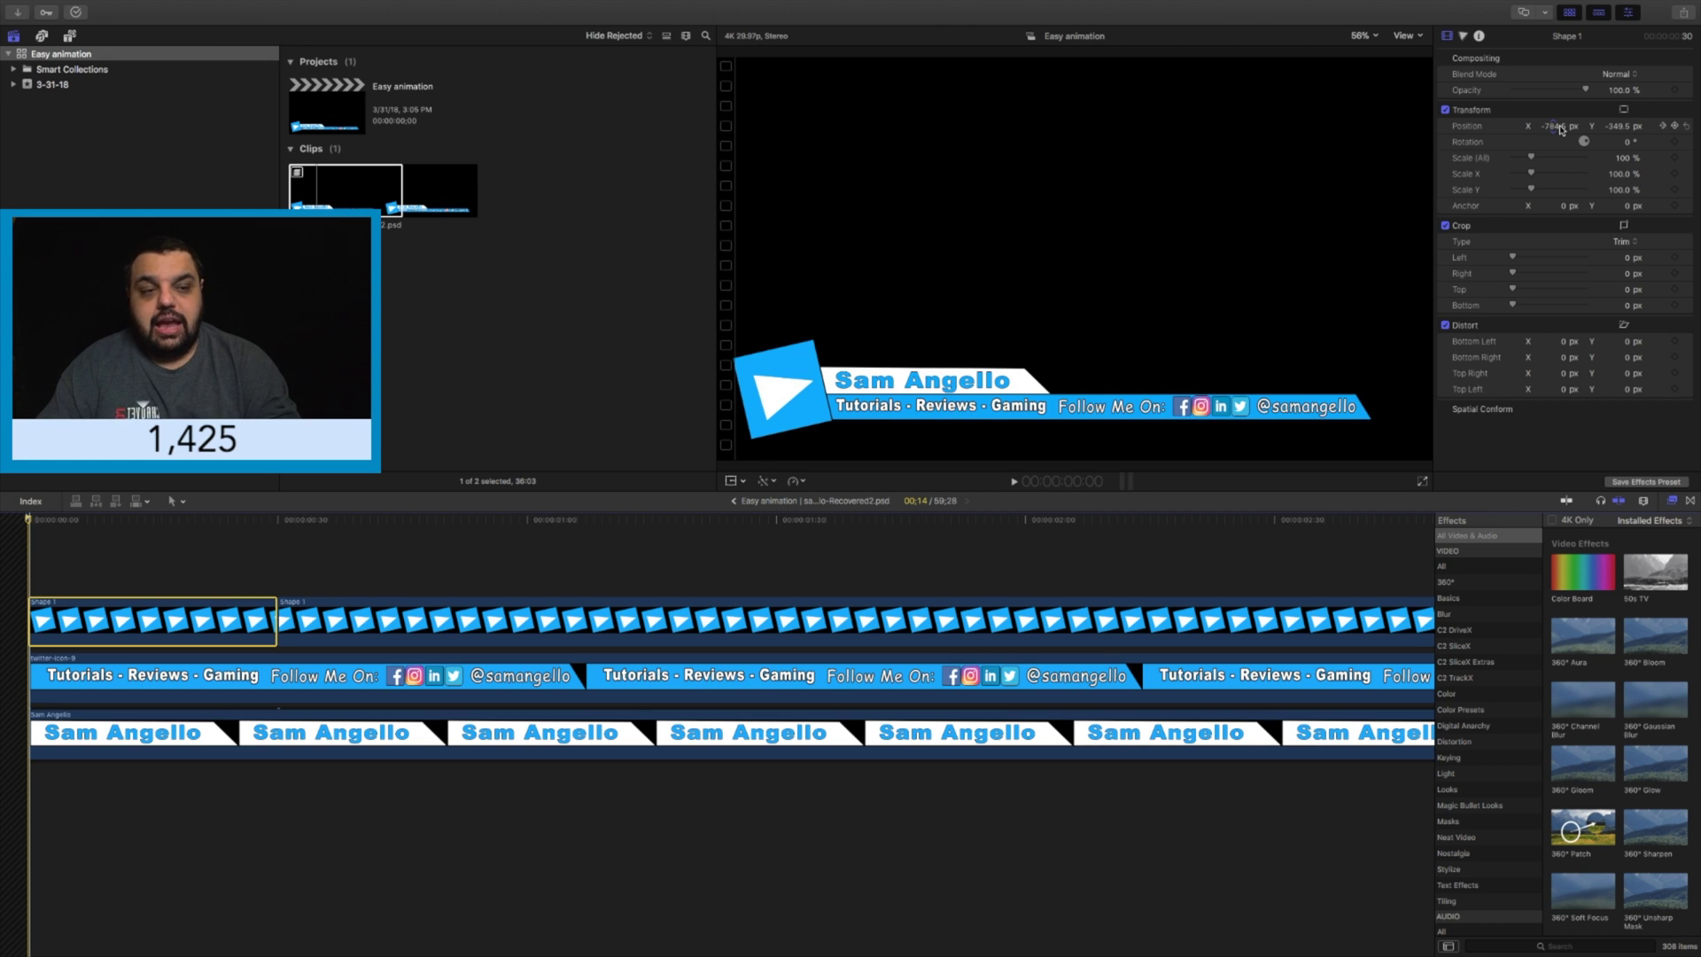
pyautogui.moveTo(1562, 130); pyautogui.dragTo(1615, 127)
pyautogui.click(1676, 127)
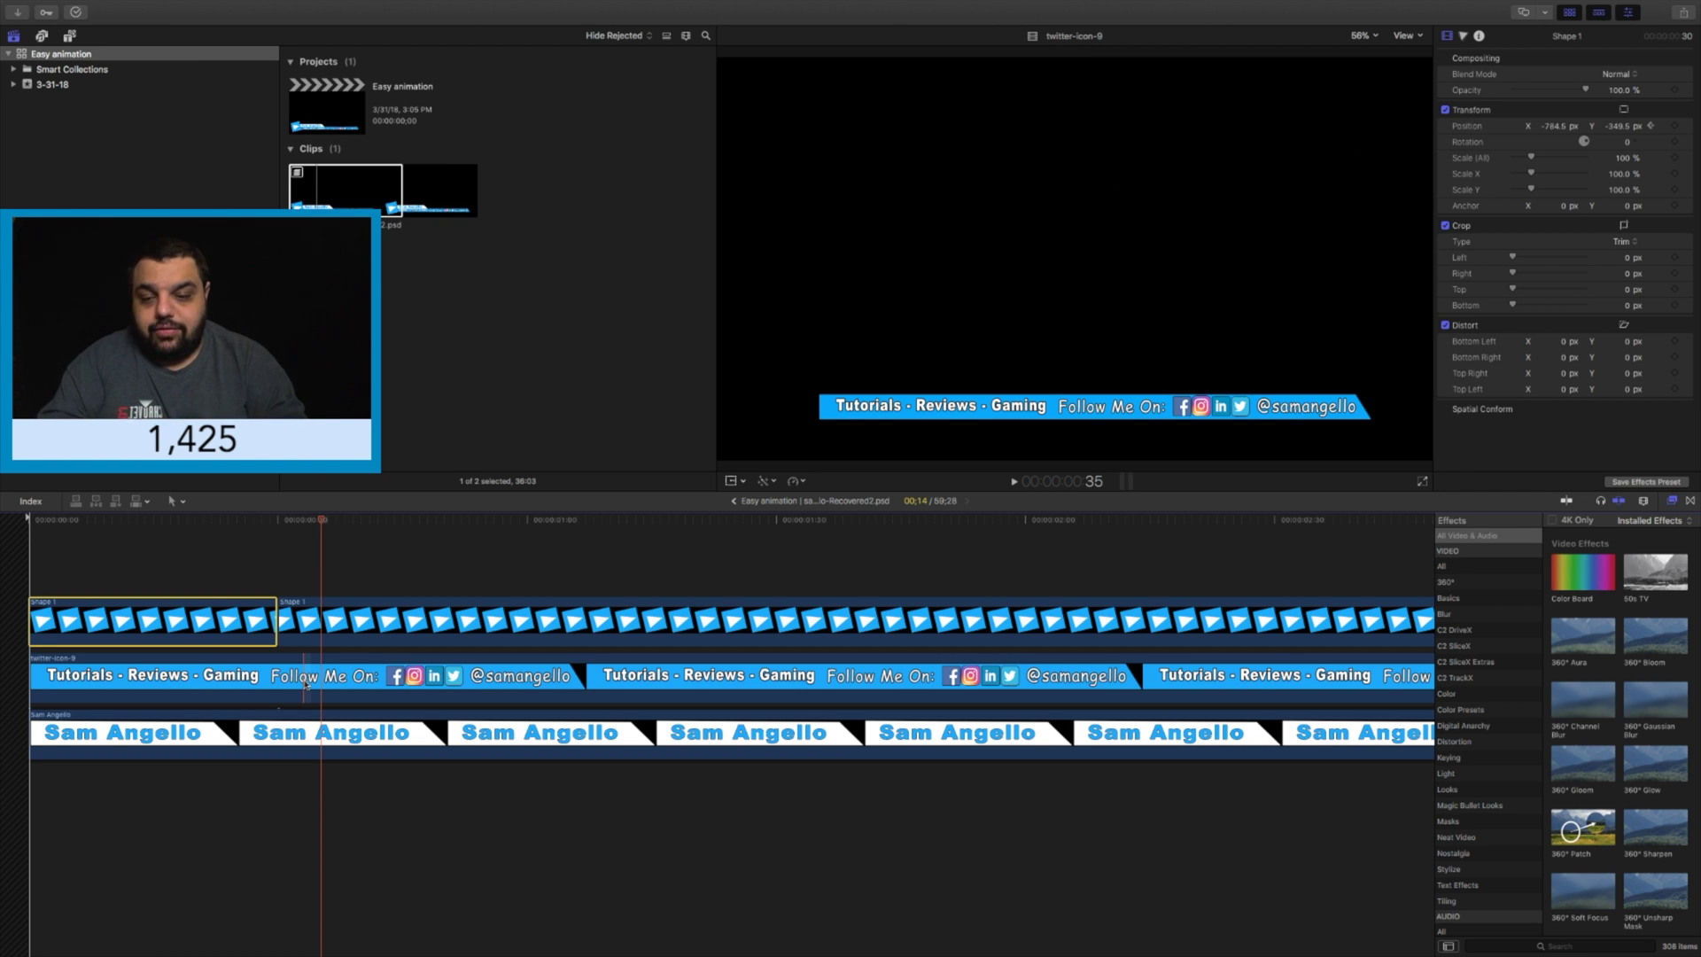
# Blade the twitter-icon-9 tagline clip at the same cut point and select its opening piece
pyautogui.press('b')
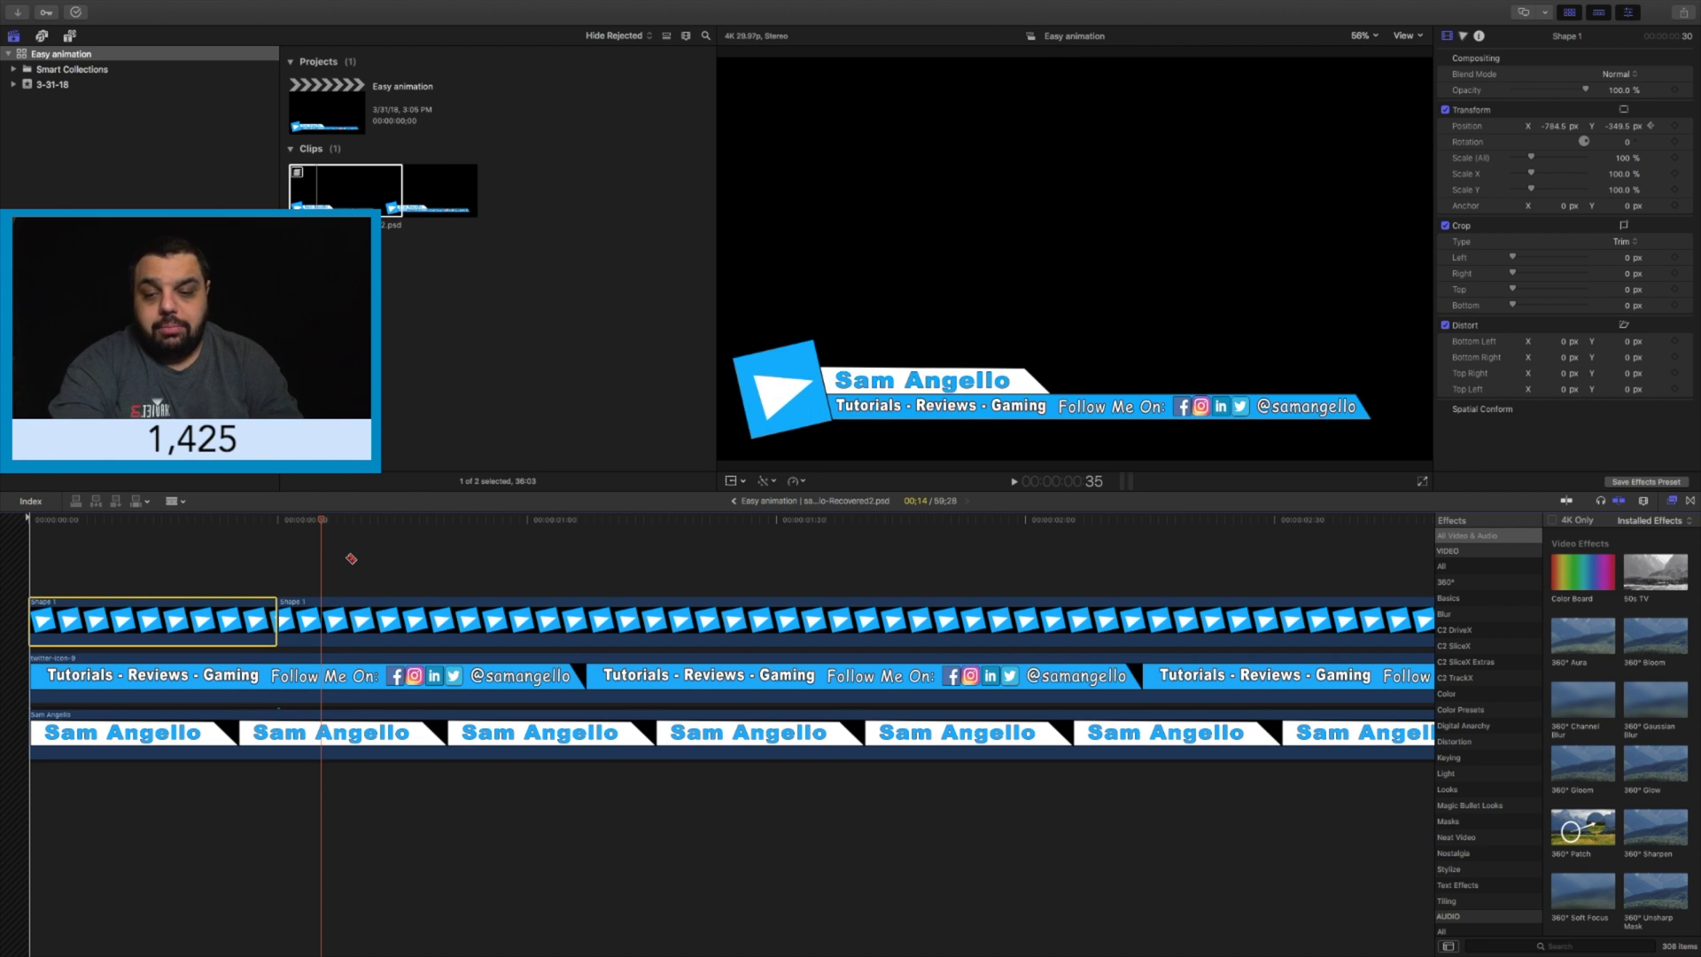
pyautogui.click(285, 675)
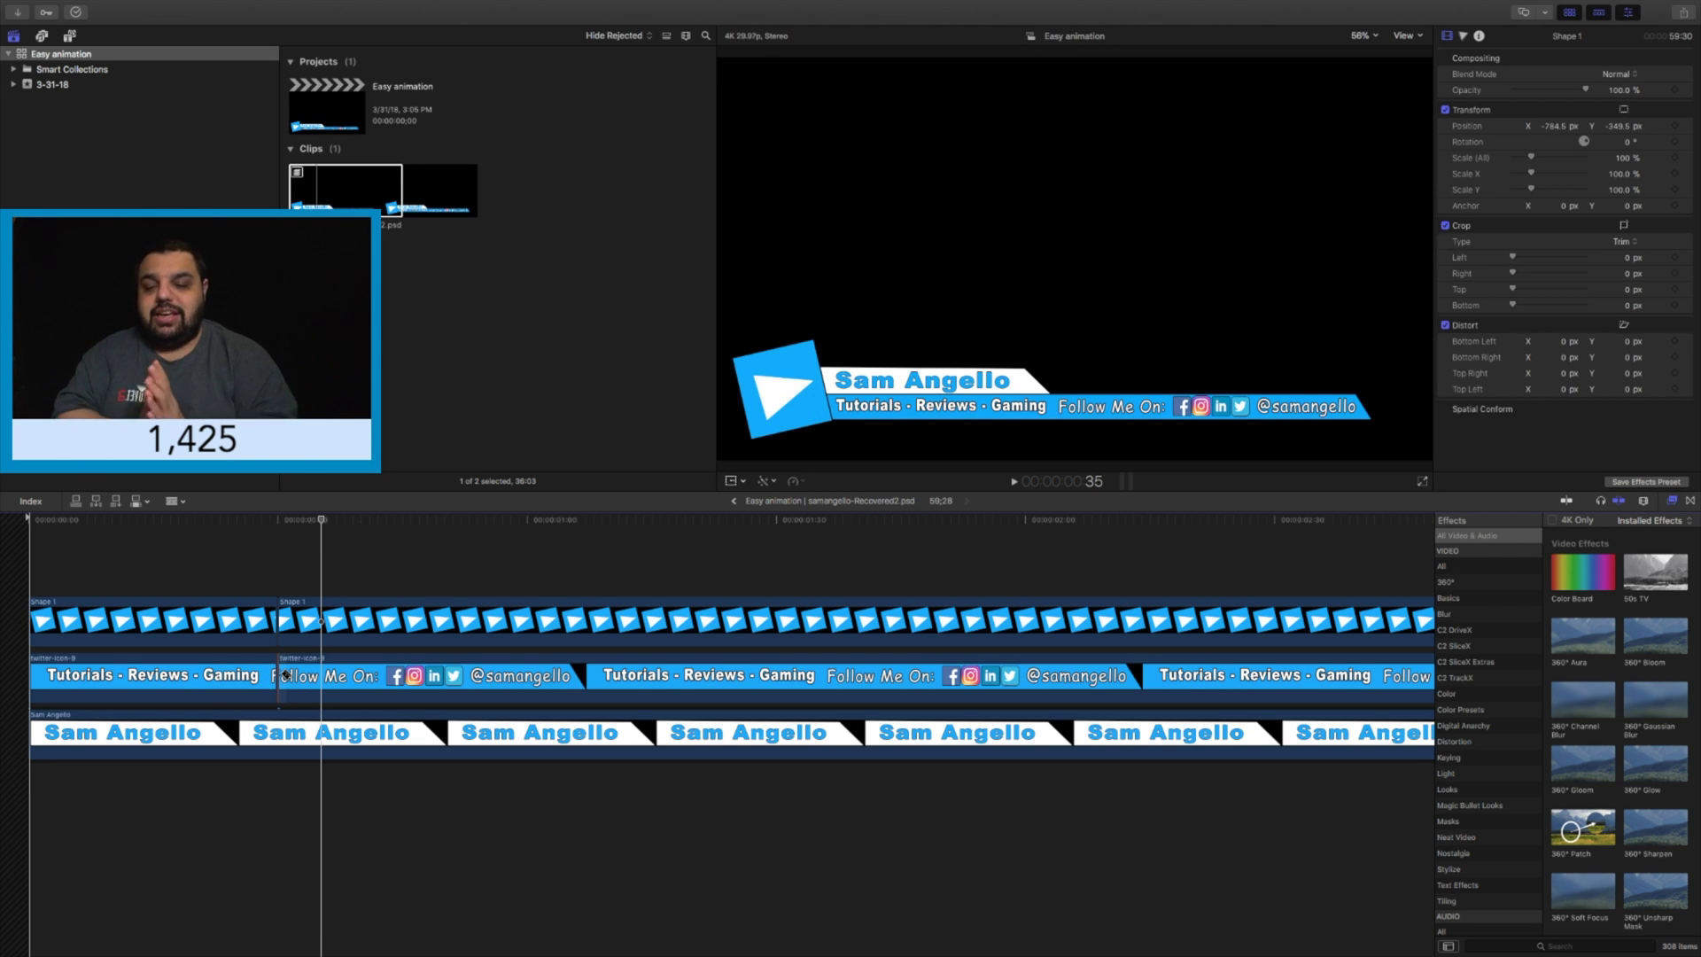
pyautogui.press('s')
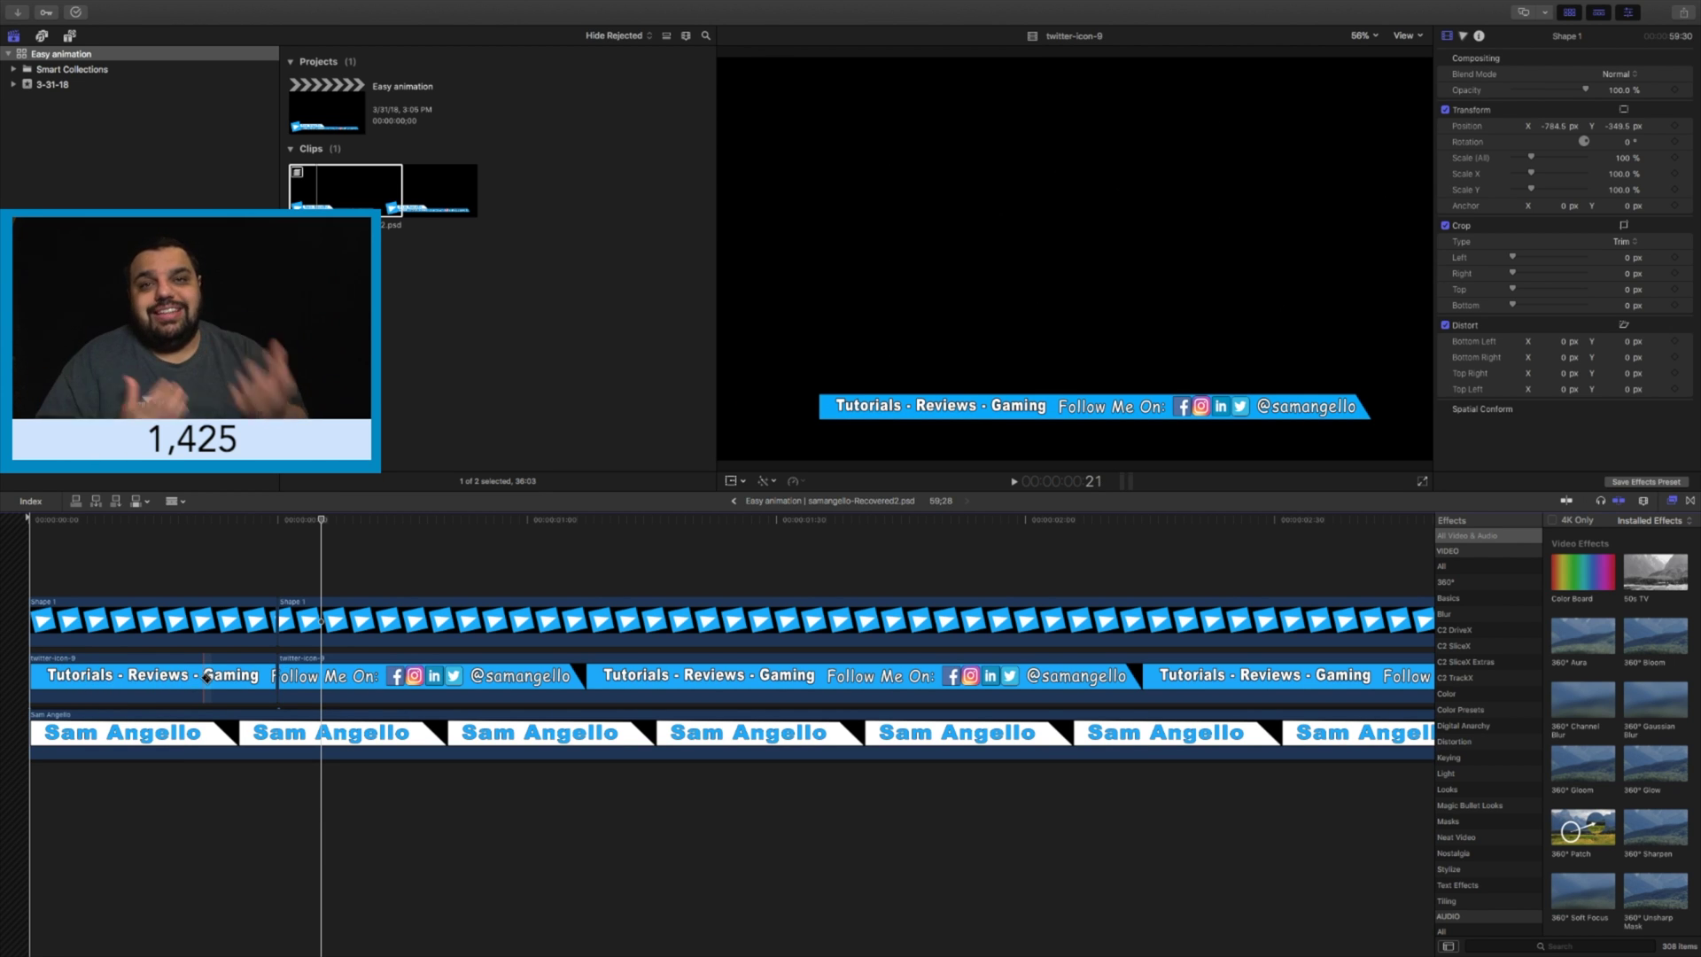
pyautogui.press('s')
pyautogui.press('s')
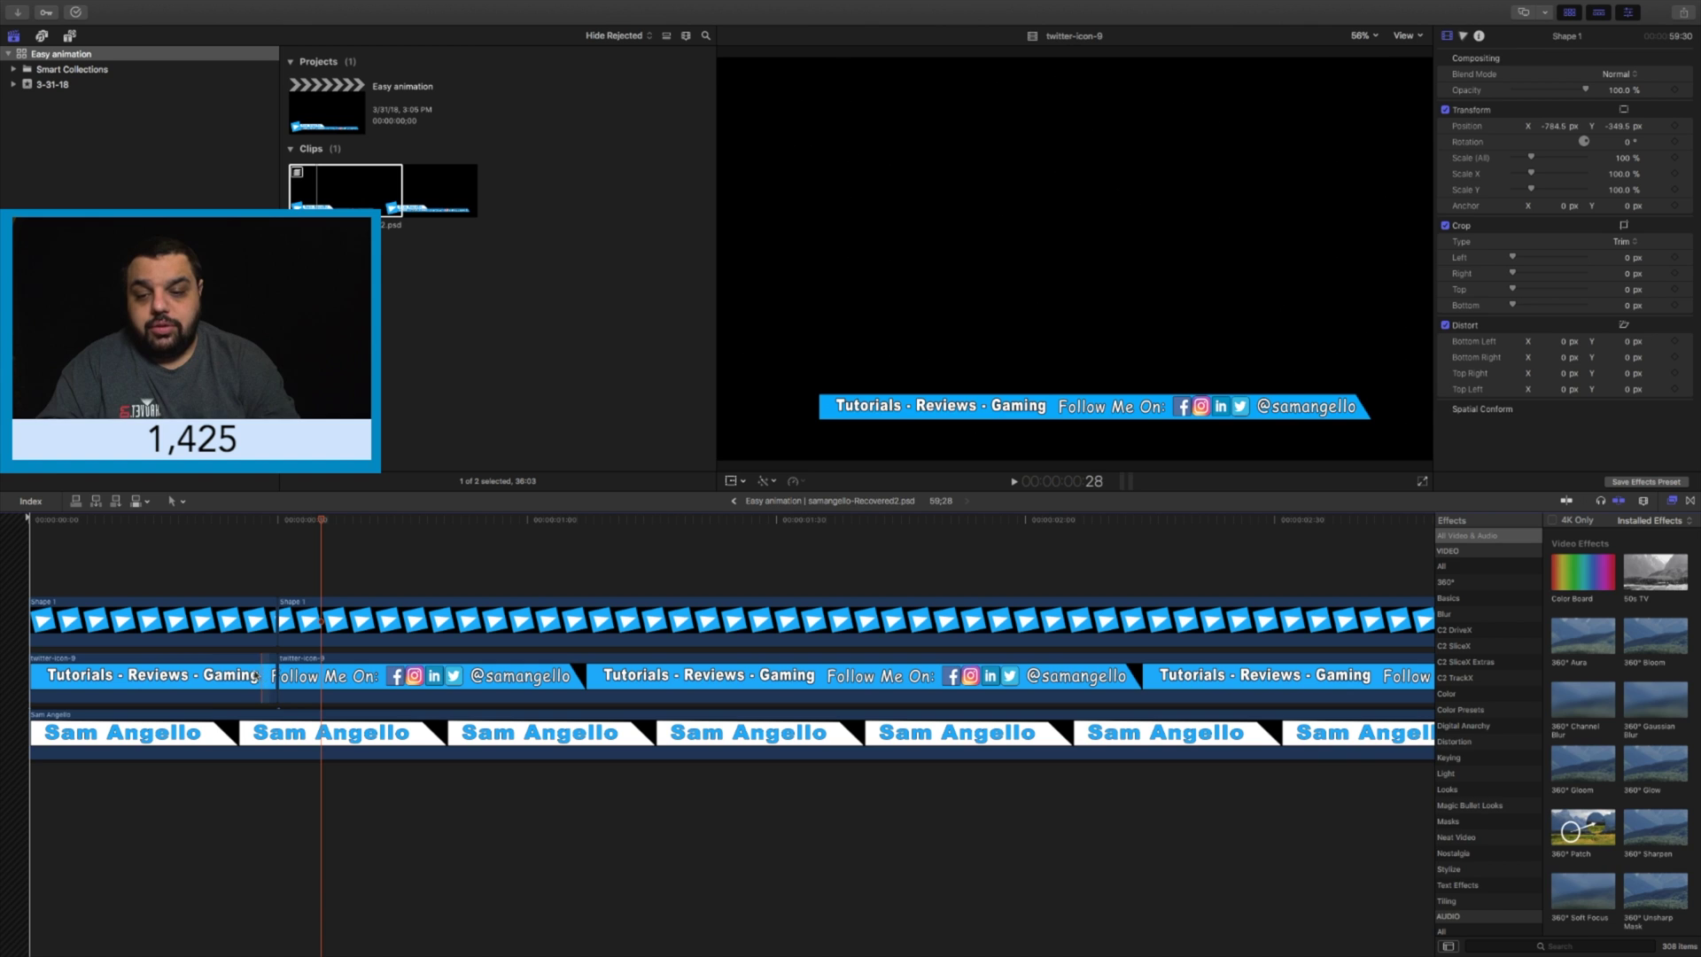
pyautogui.click(223, 678)
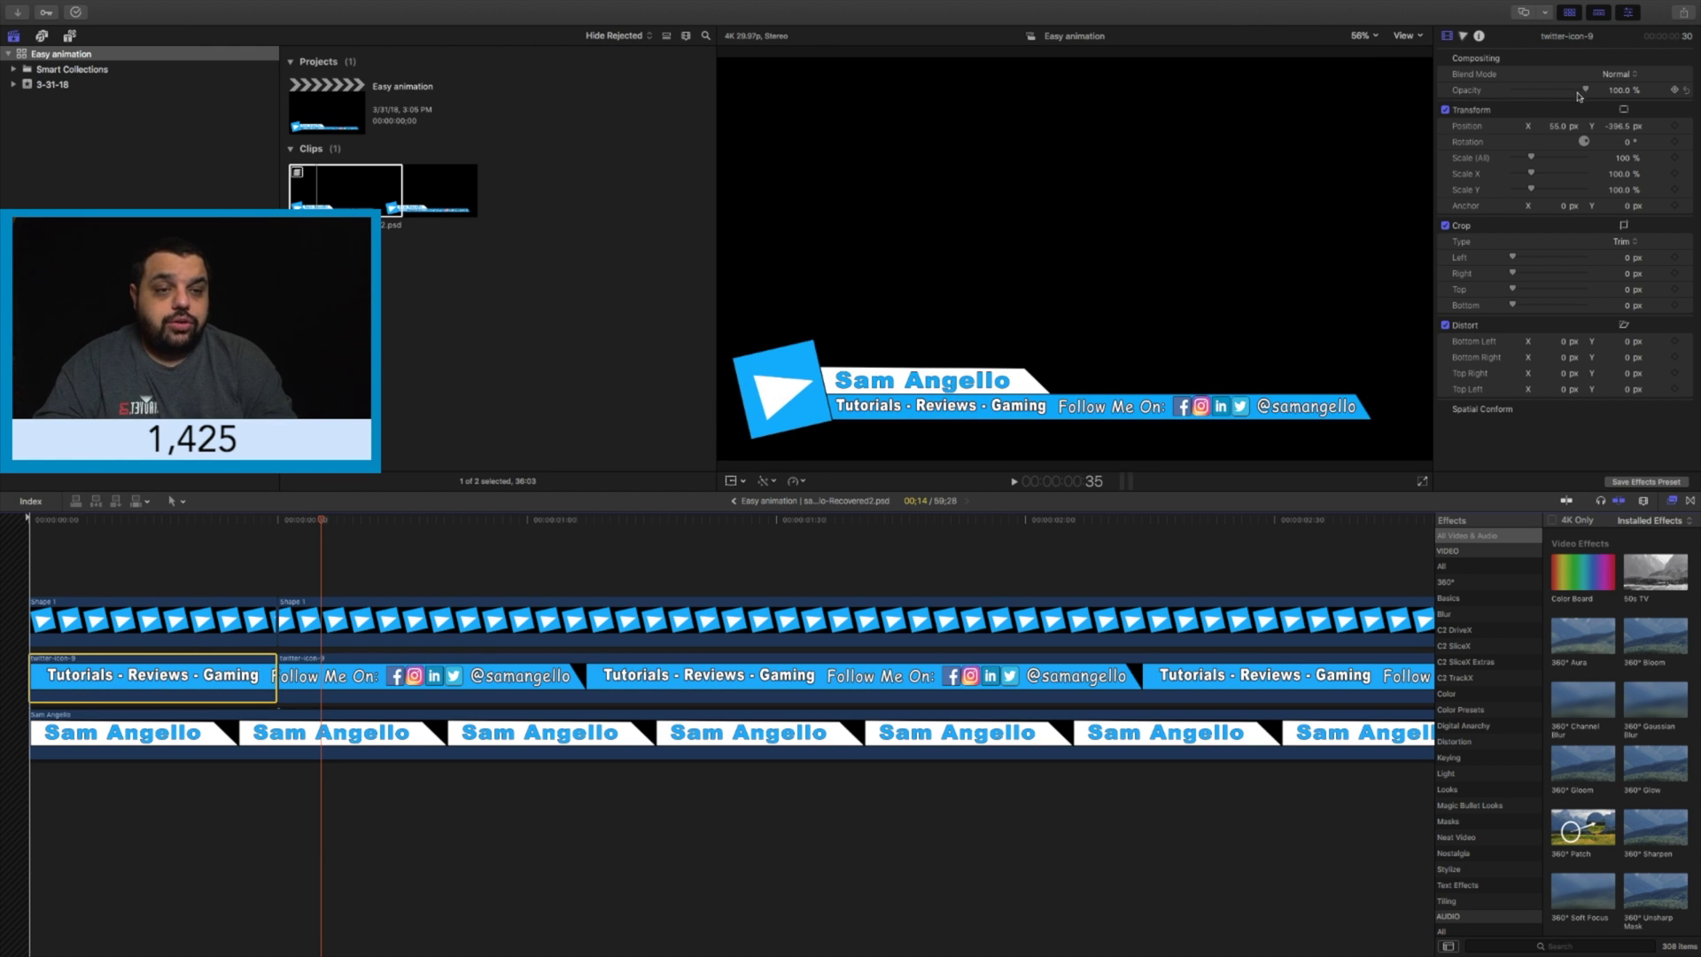
# Set the tagline's opening piece to 0% opacity, then play the animation from the cut
pyautogui.moveTo(1587, 92); pyautogui.dragTo(1467, 93)
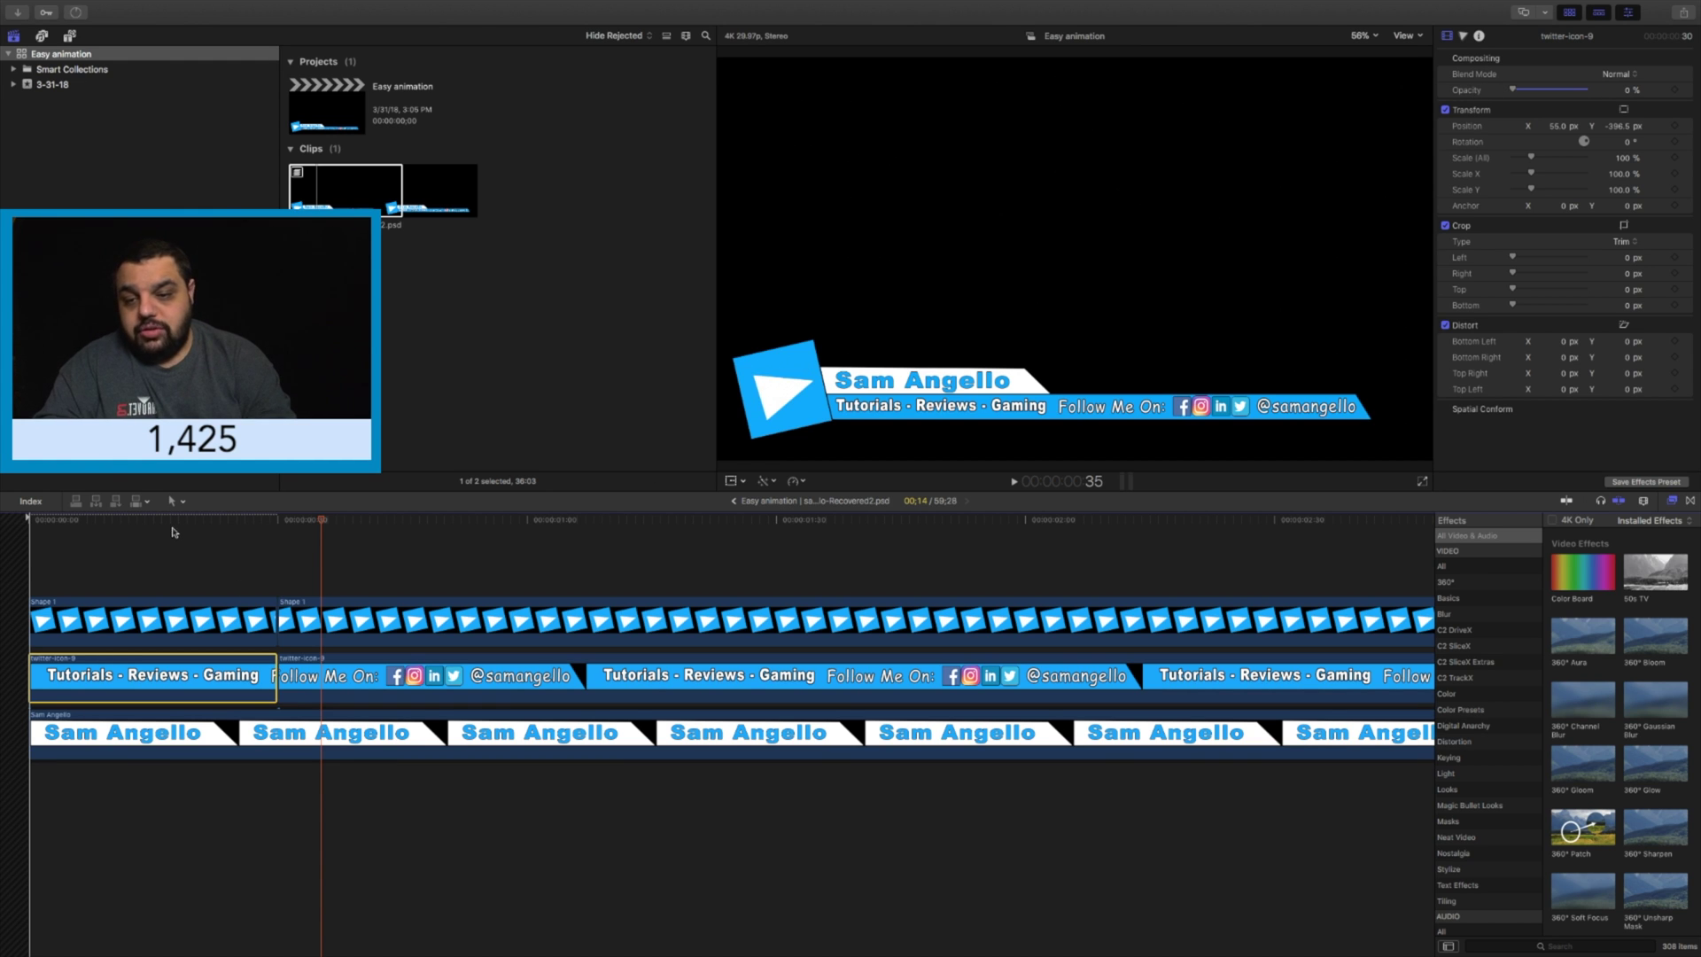
pyautogui.click(169, 545)
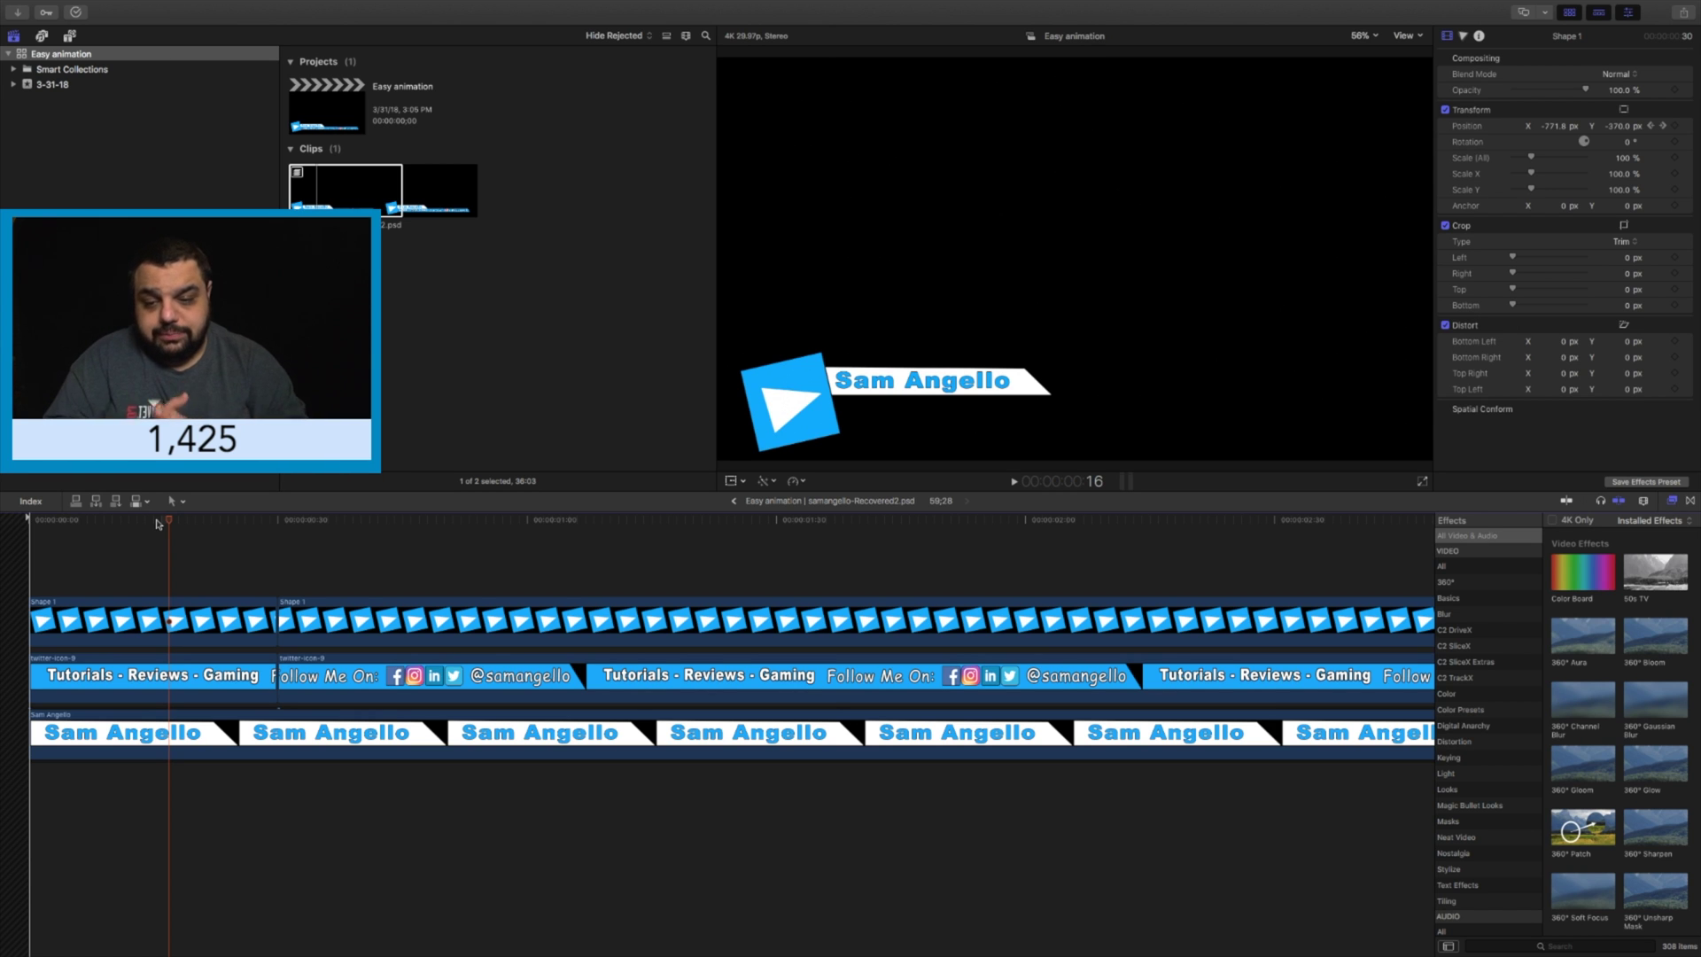
pyautogui.moveTo(164, 522); pyautogui.dragTo(278, 522)
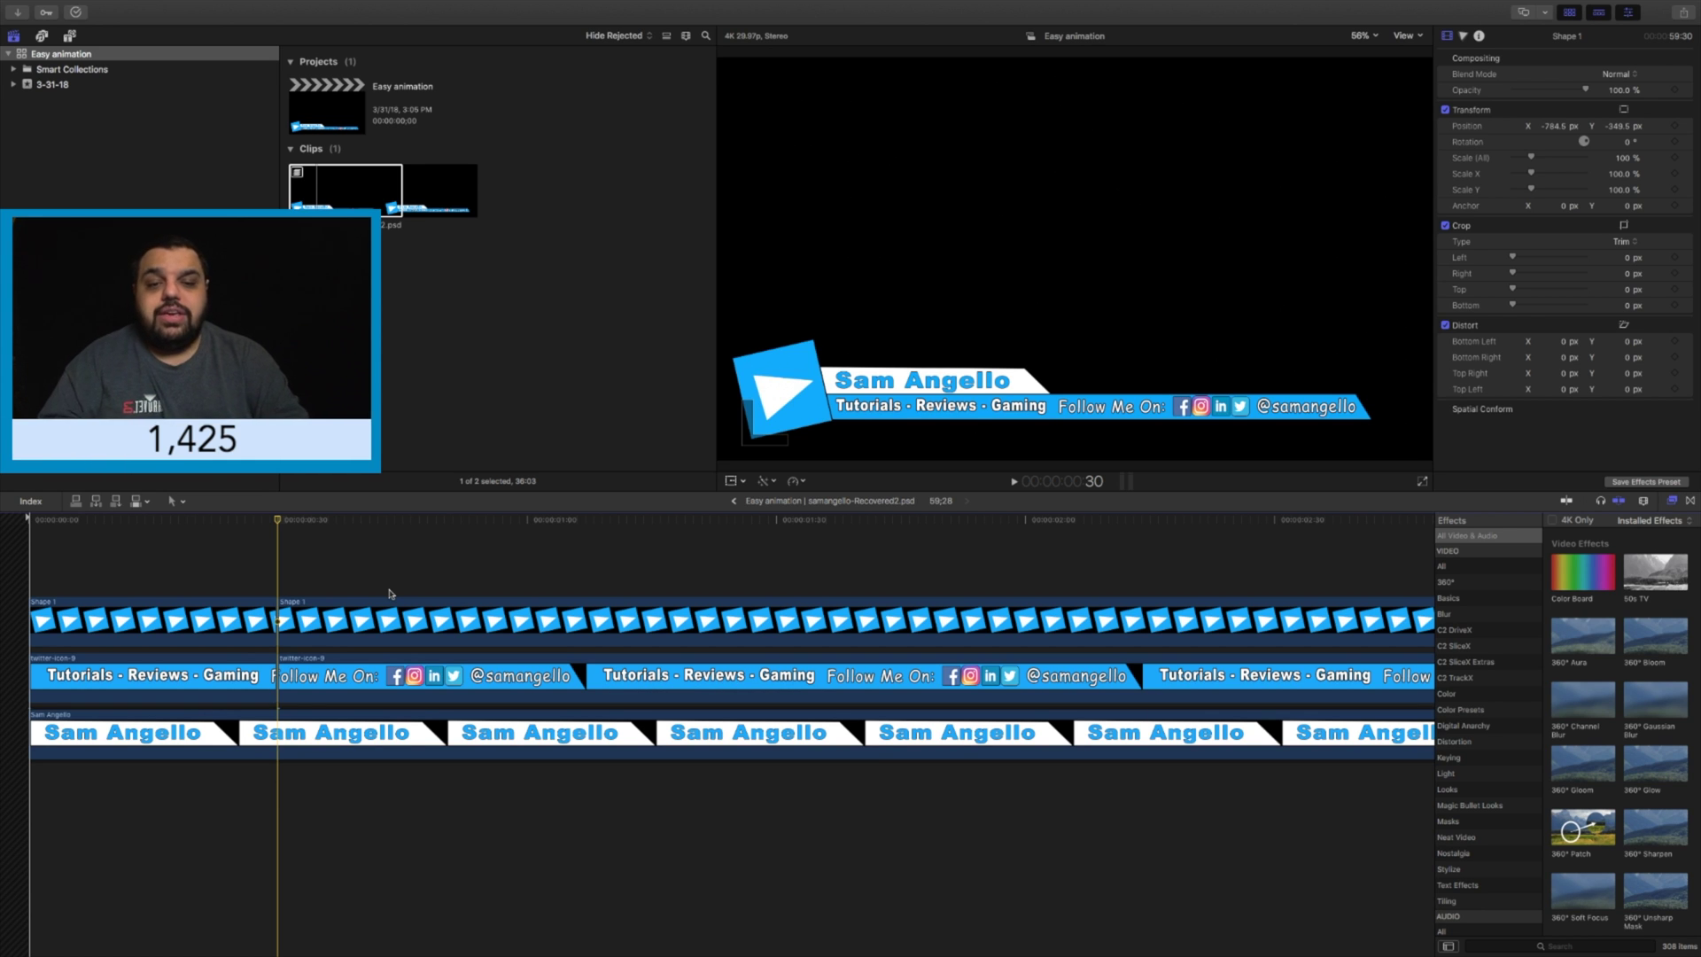
pyautogui.press('space')
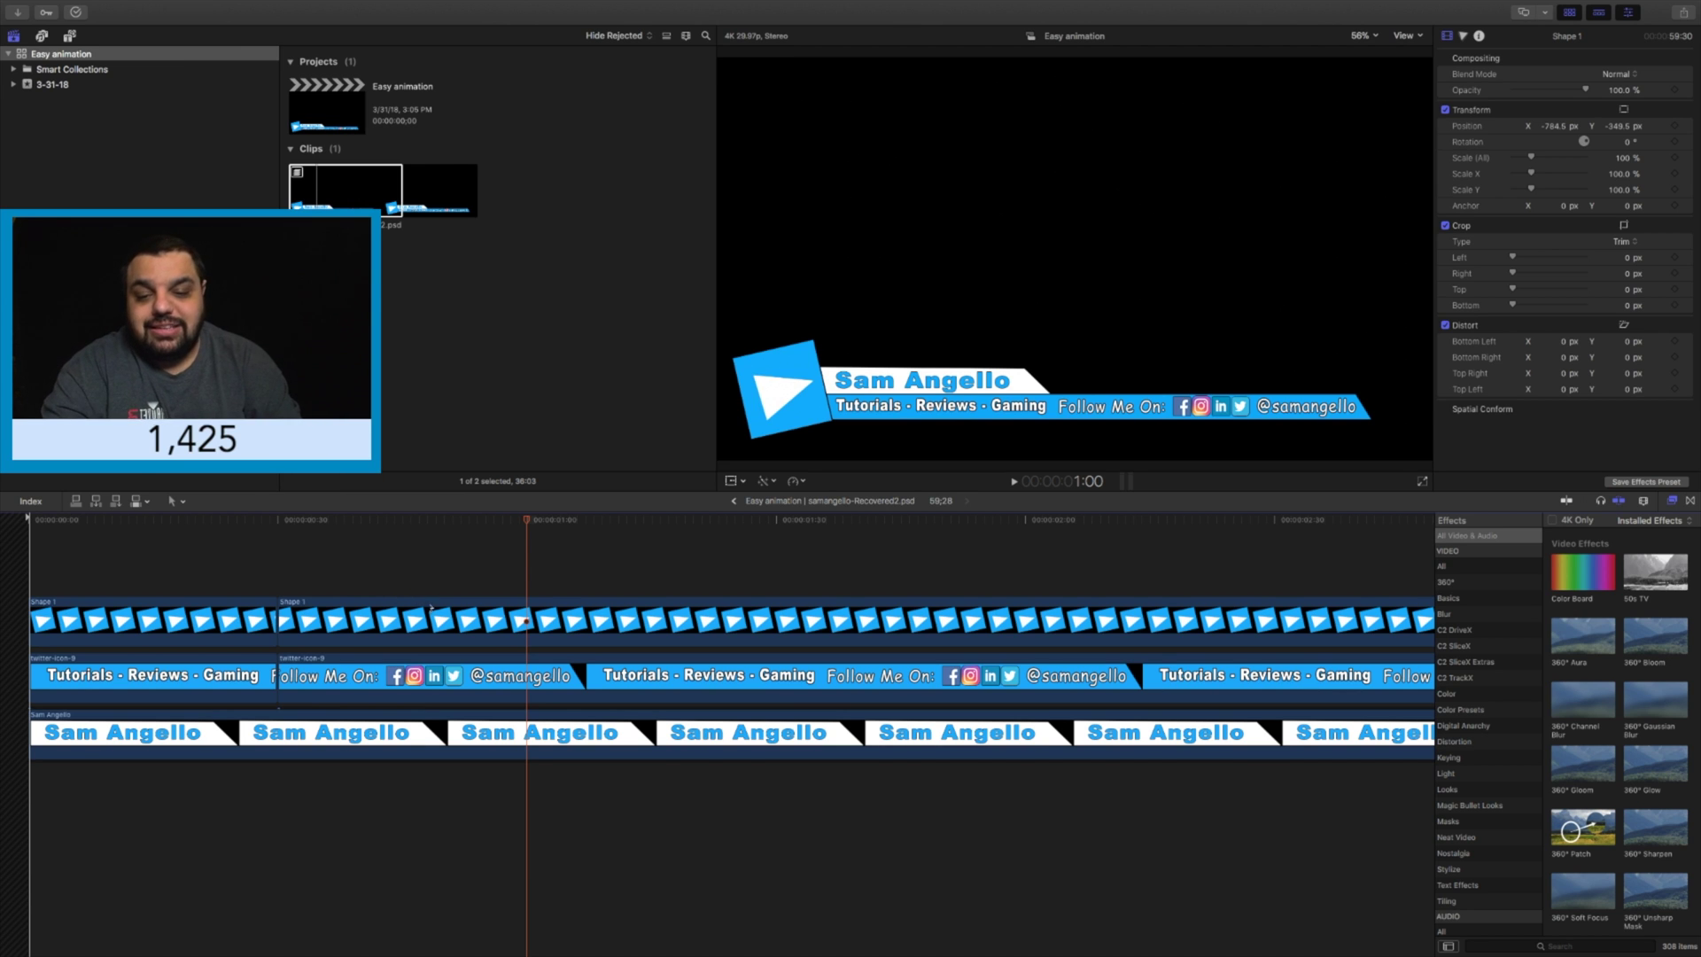
# Split the tagline at 1:00 and keyframe it sliding in from X -1127.6 px at 0:30
pyautogui.press('b')
pyautogui.click(532, 676)
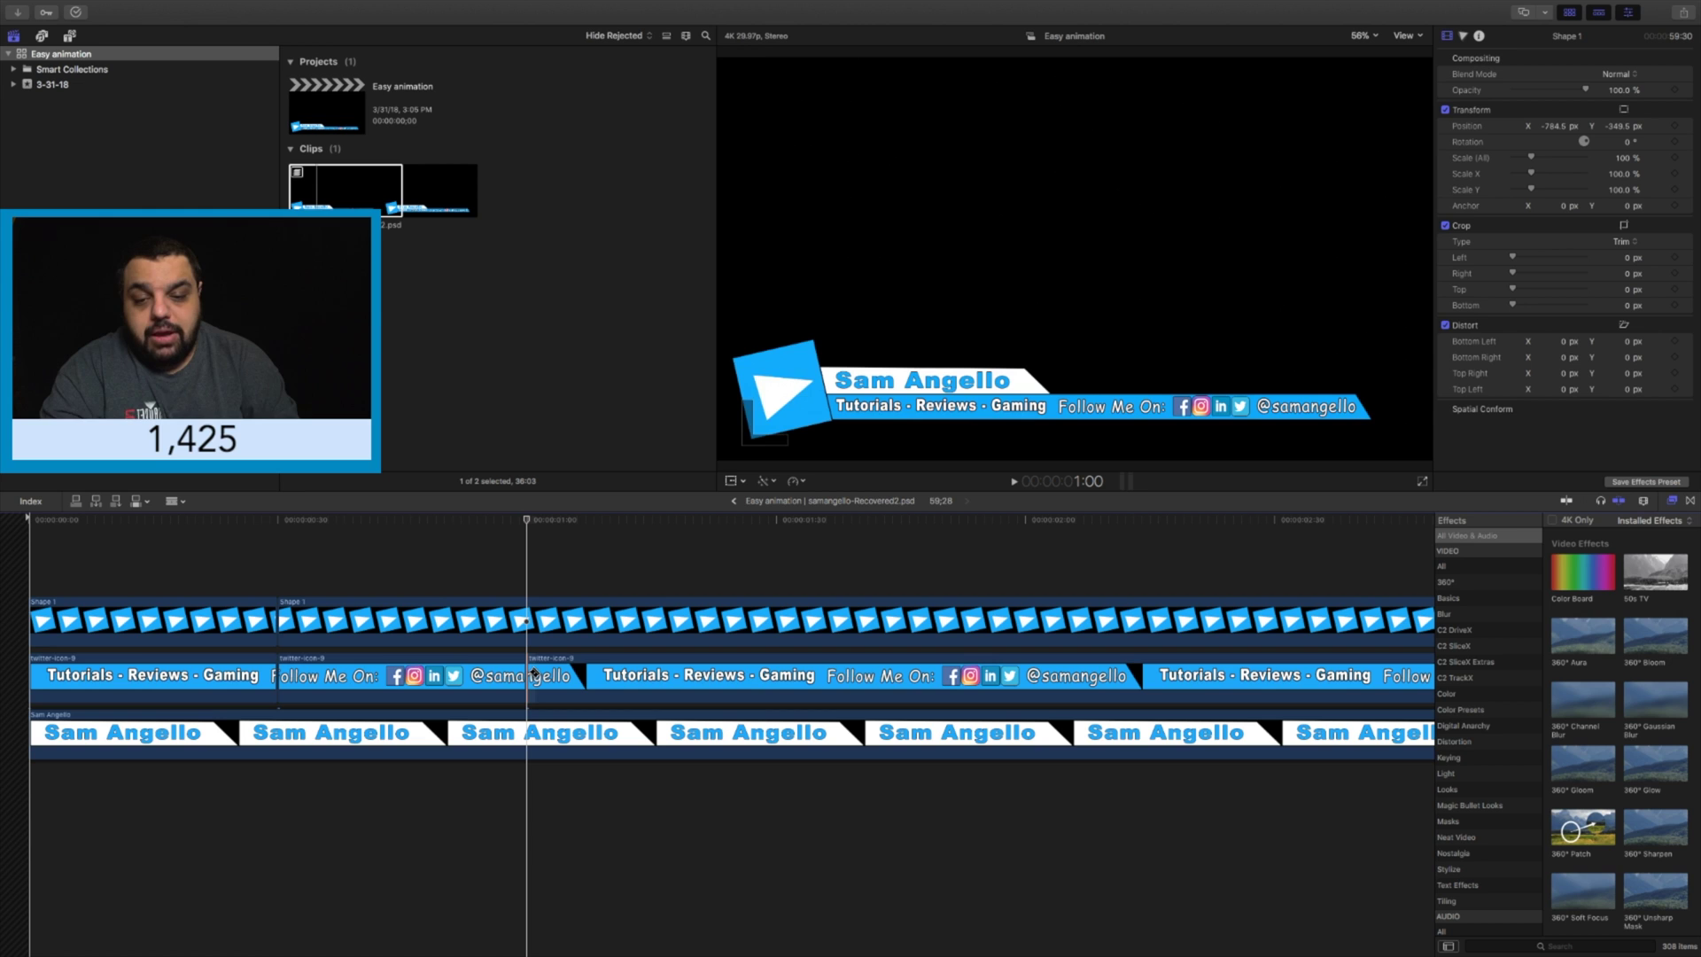
pyautogui.press('a')
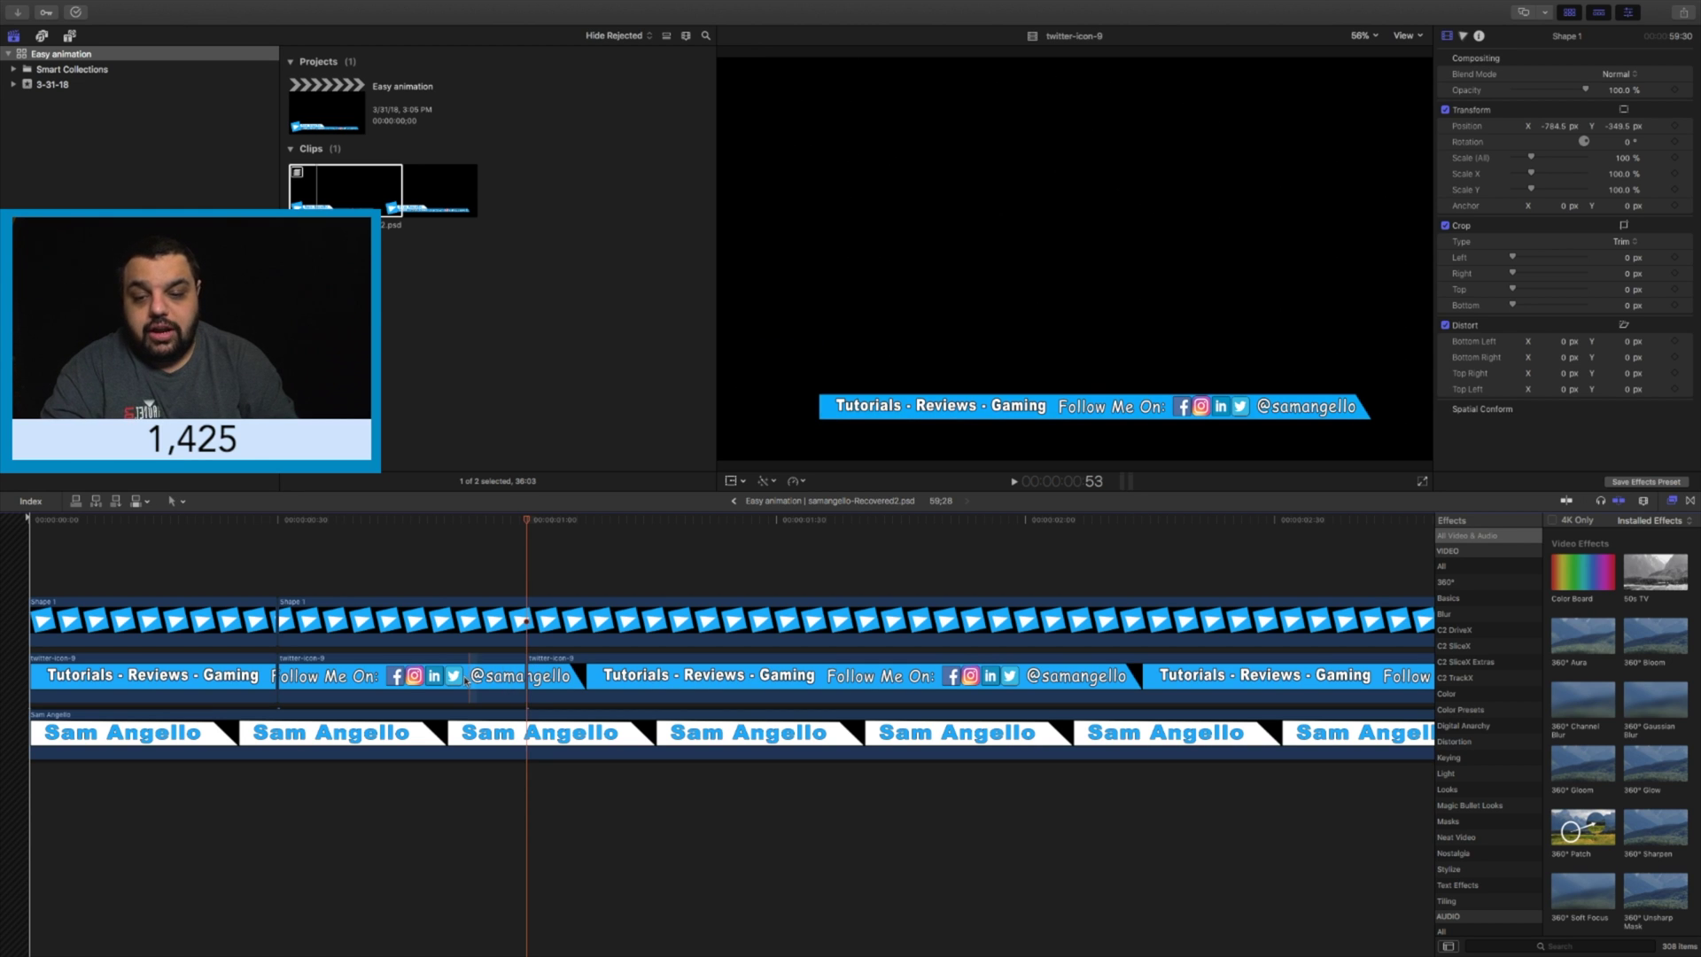
pyautogui.click(465, 679)
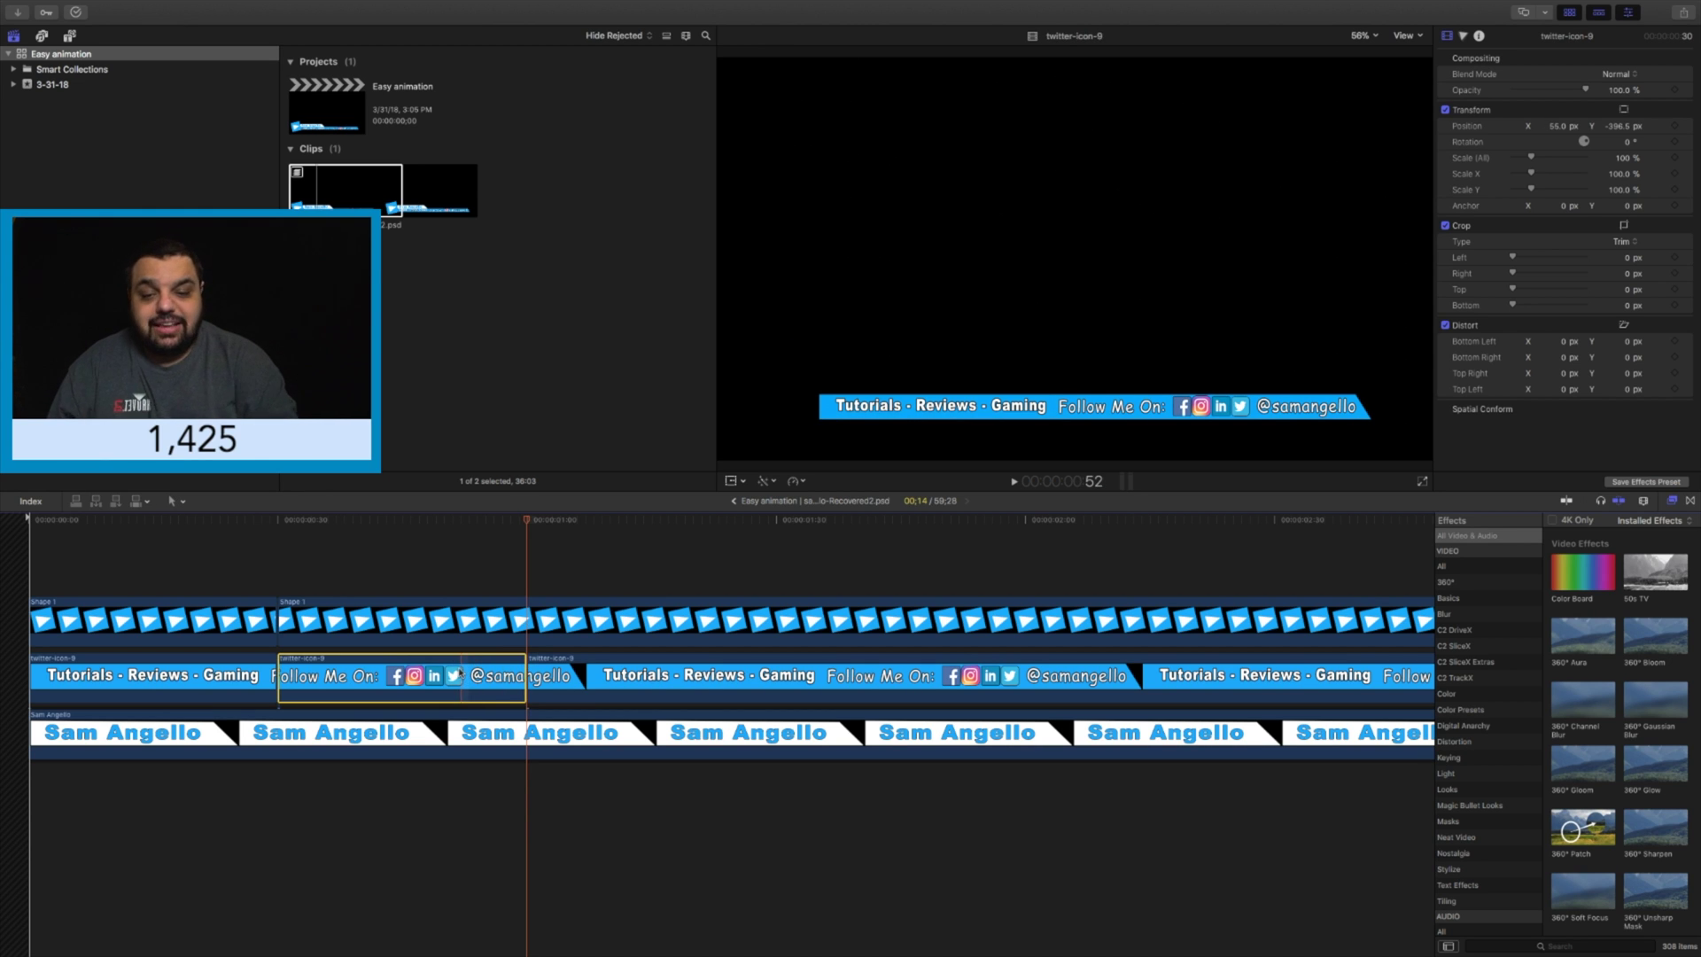
pyautogui.click(1675, 128)
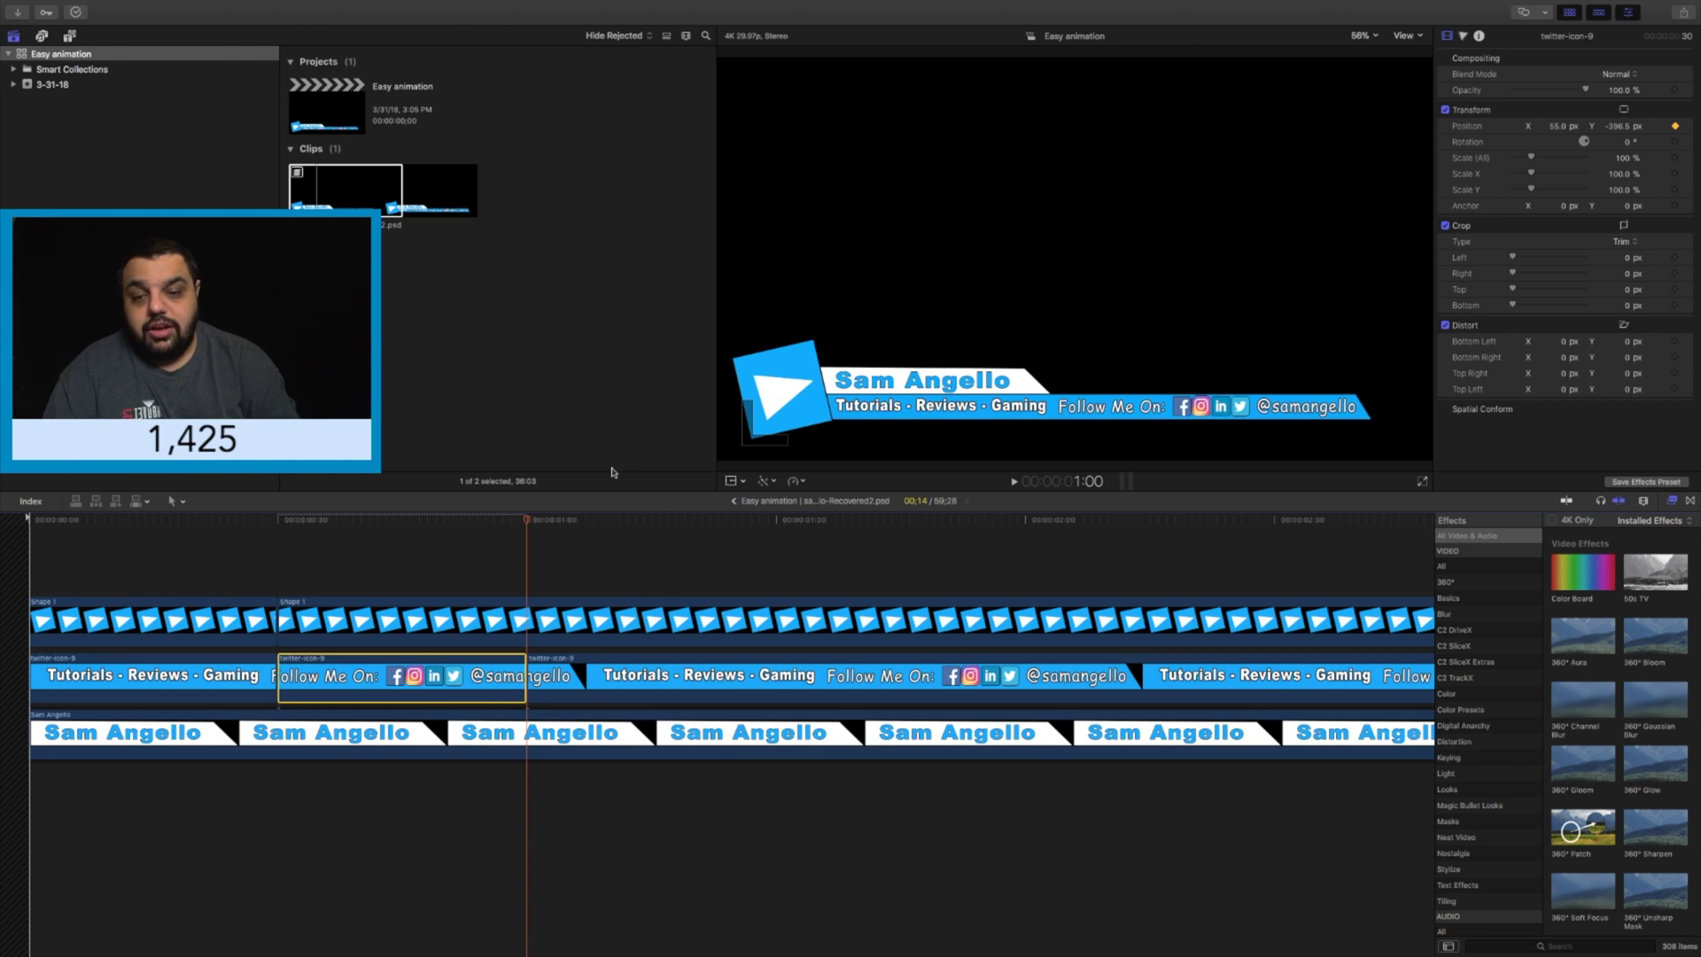
pyautogui.moveTo(528, 523); pyautogui.dragTo(284, 562)
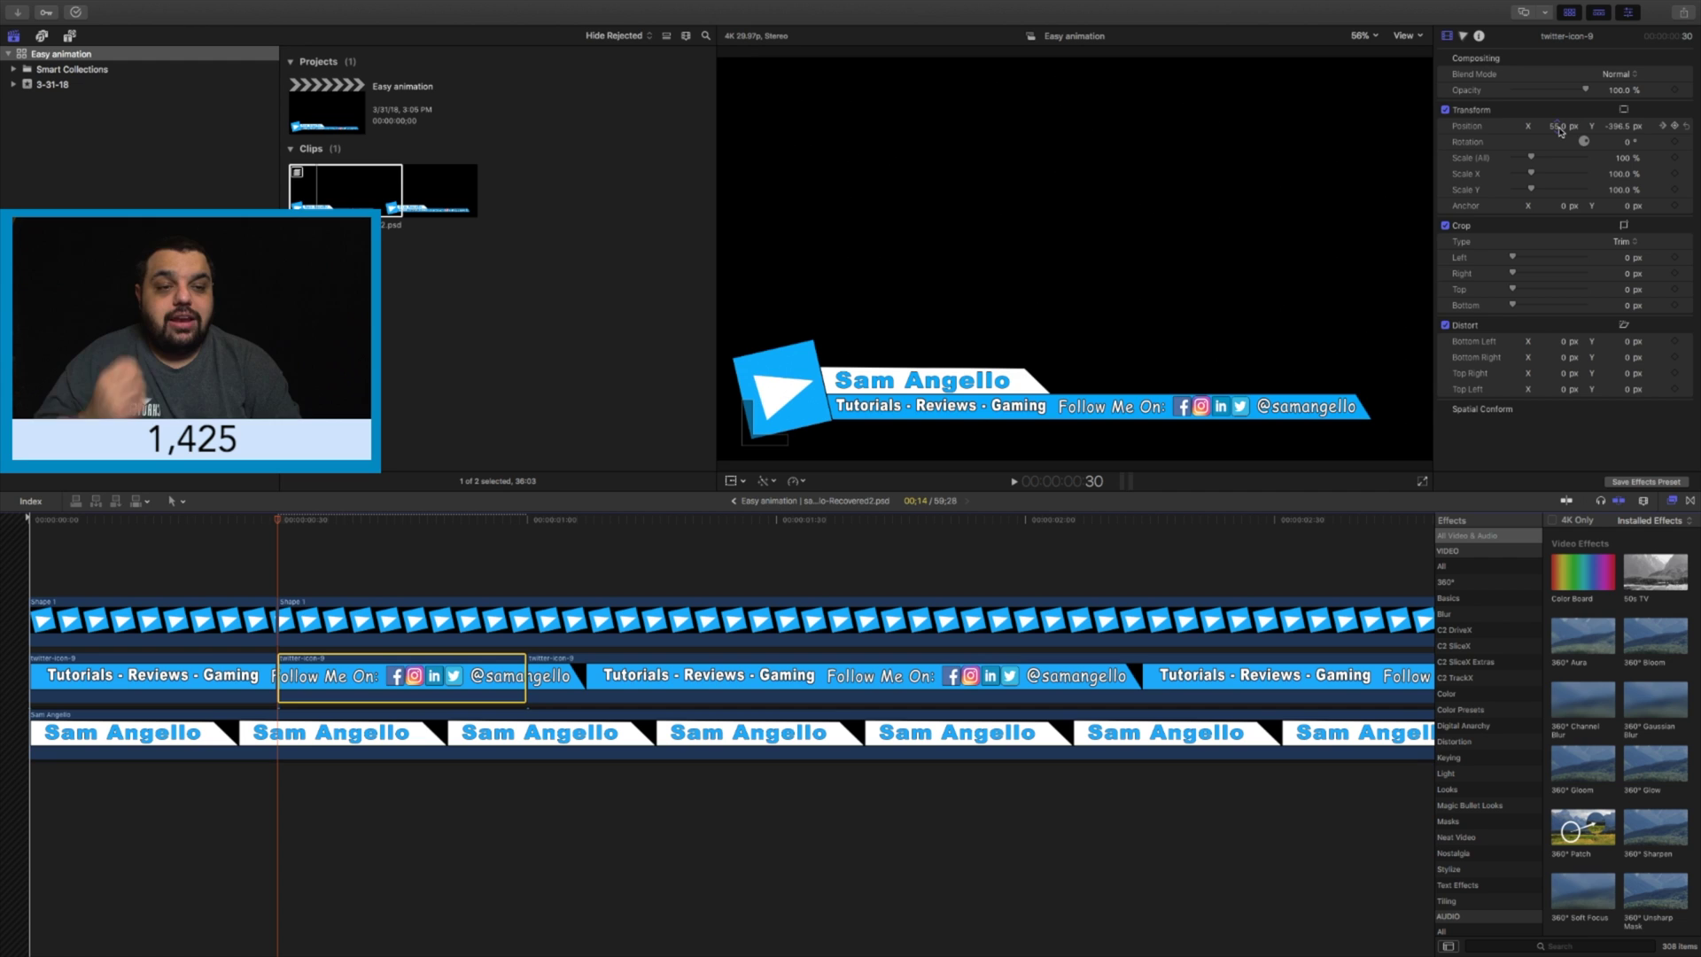
pyautogui.moveTo(1561, 131)
pyautogui.mouseDown()
pyautogui.moveTo(1485, 131)
pyautogui.moveTo(1544, 127)
pyautogui.mouseUp()
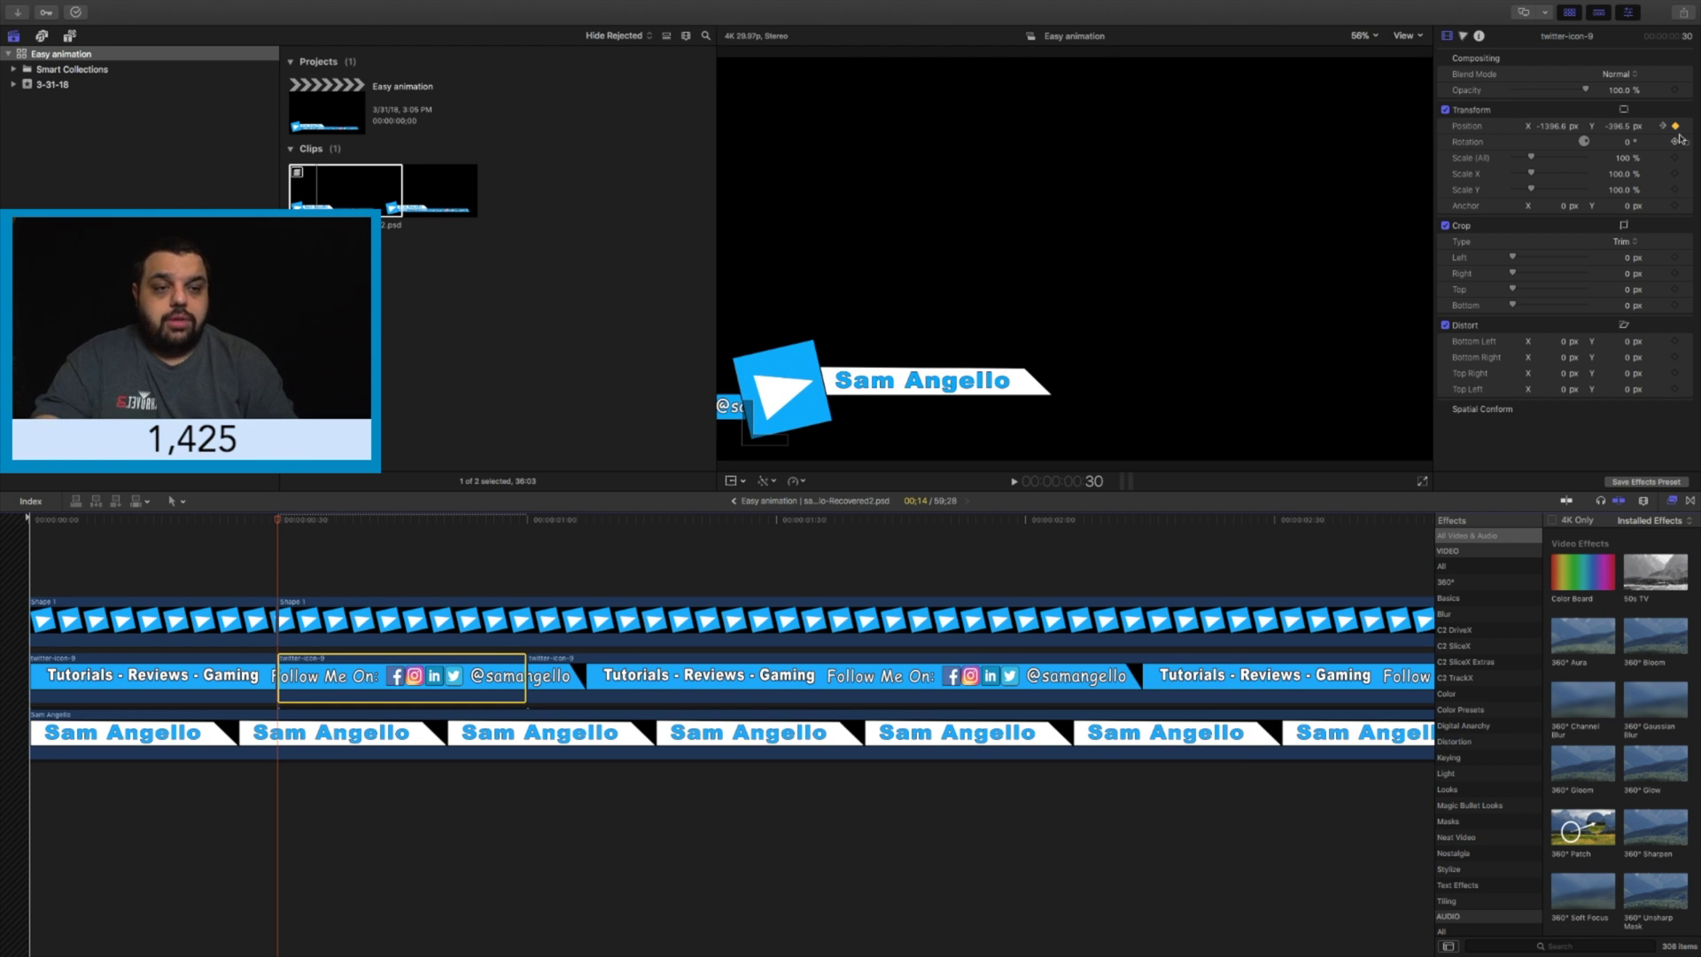
pyautogui.moveTo(286, 526); pyautogui.dragTo(527, 527)
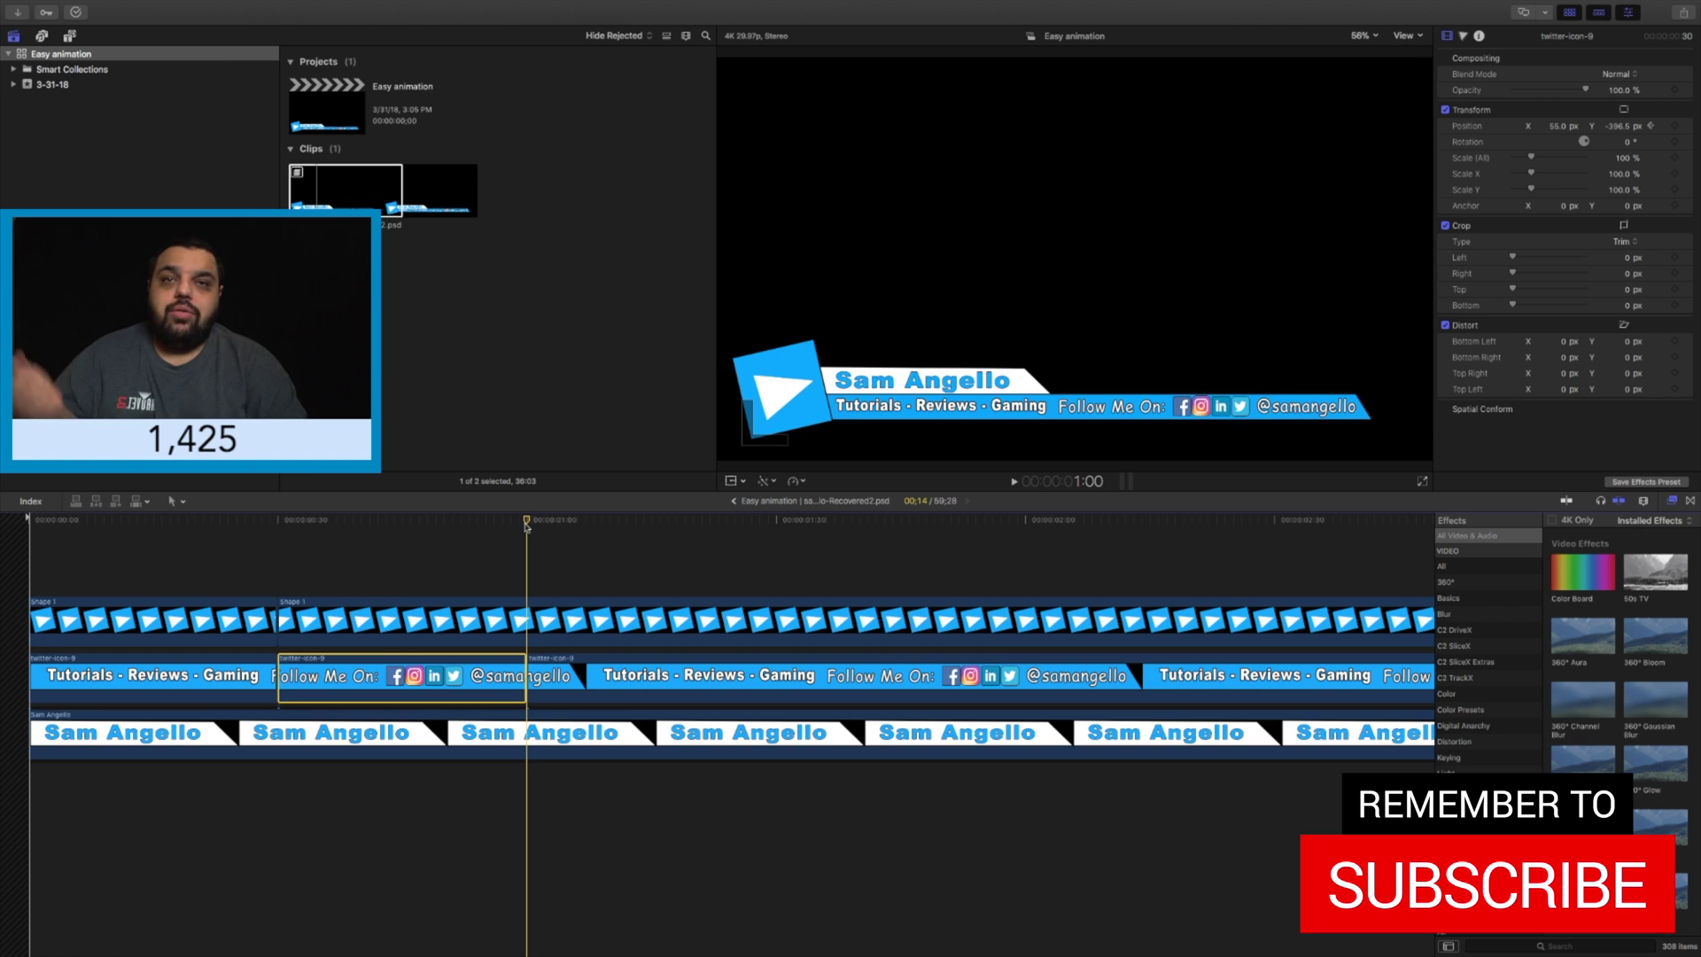
pyautogui.press('b')
pyautogui.click(527, 736)
pyautogui.press('a')
pyautogui.click(433, 741)
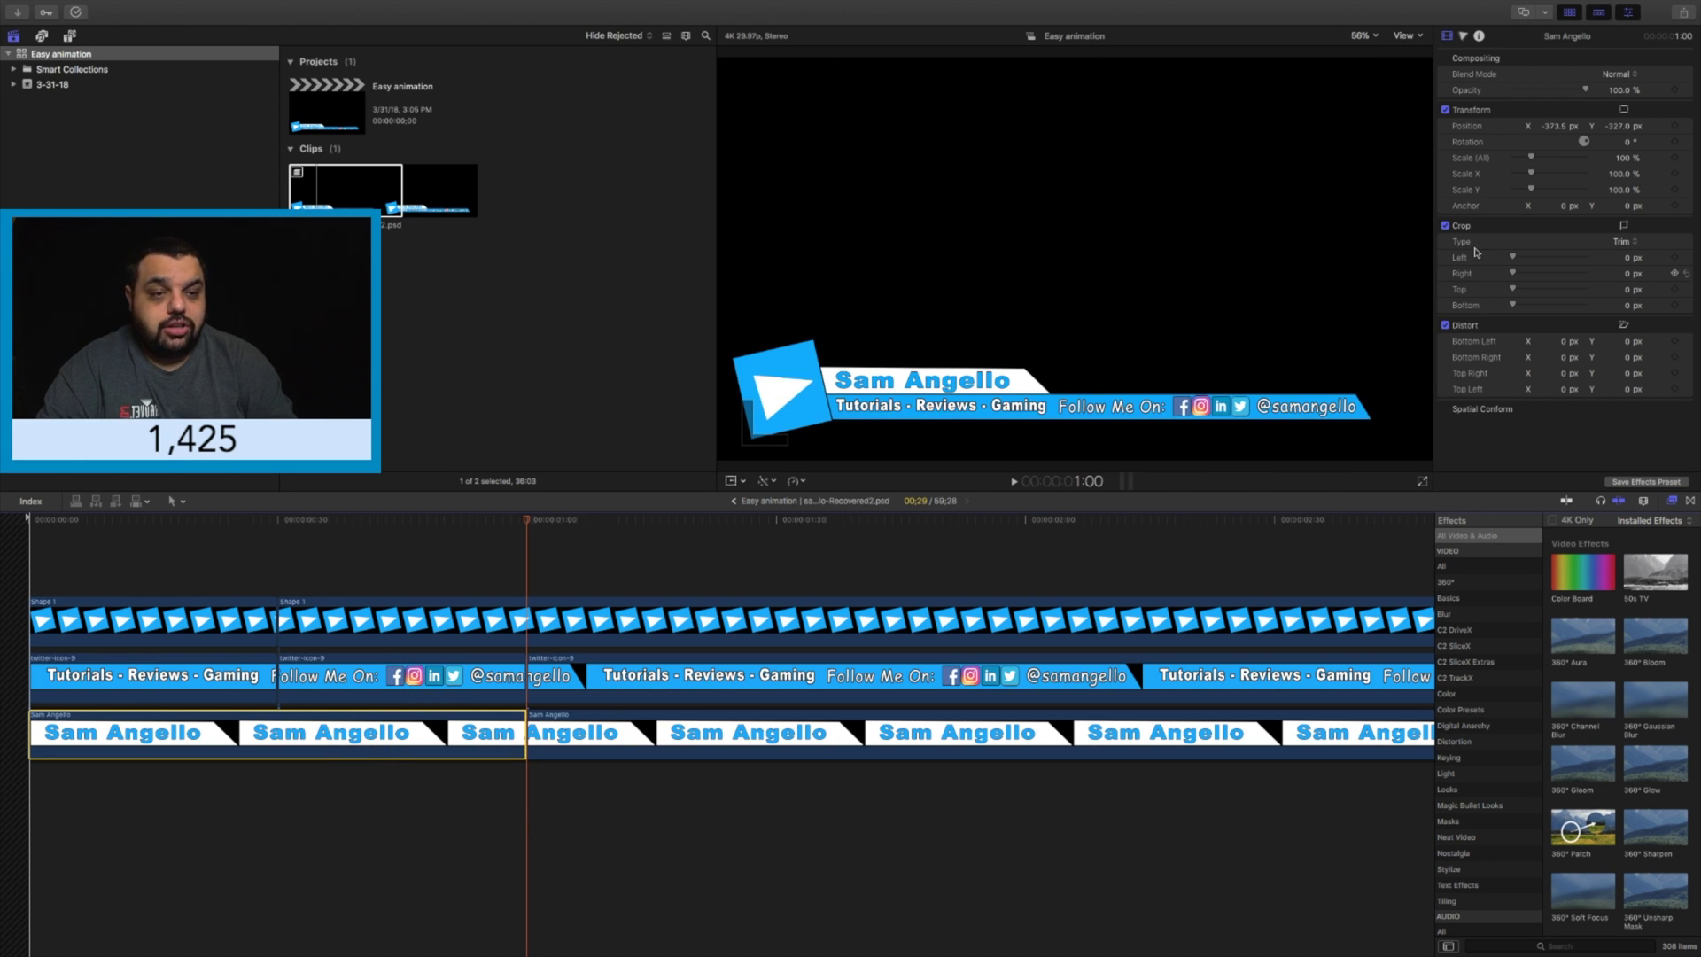
# Drop the first Sam Angello piece to 0% opacity and preview the animation
pyautogui.moveTo(1585, 92); pyautogui.dragTo(1403, 93)
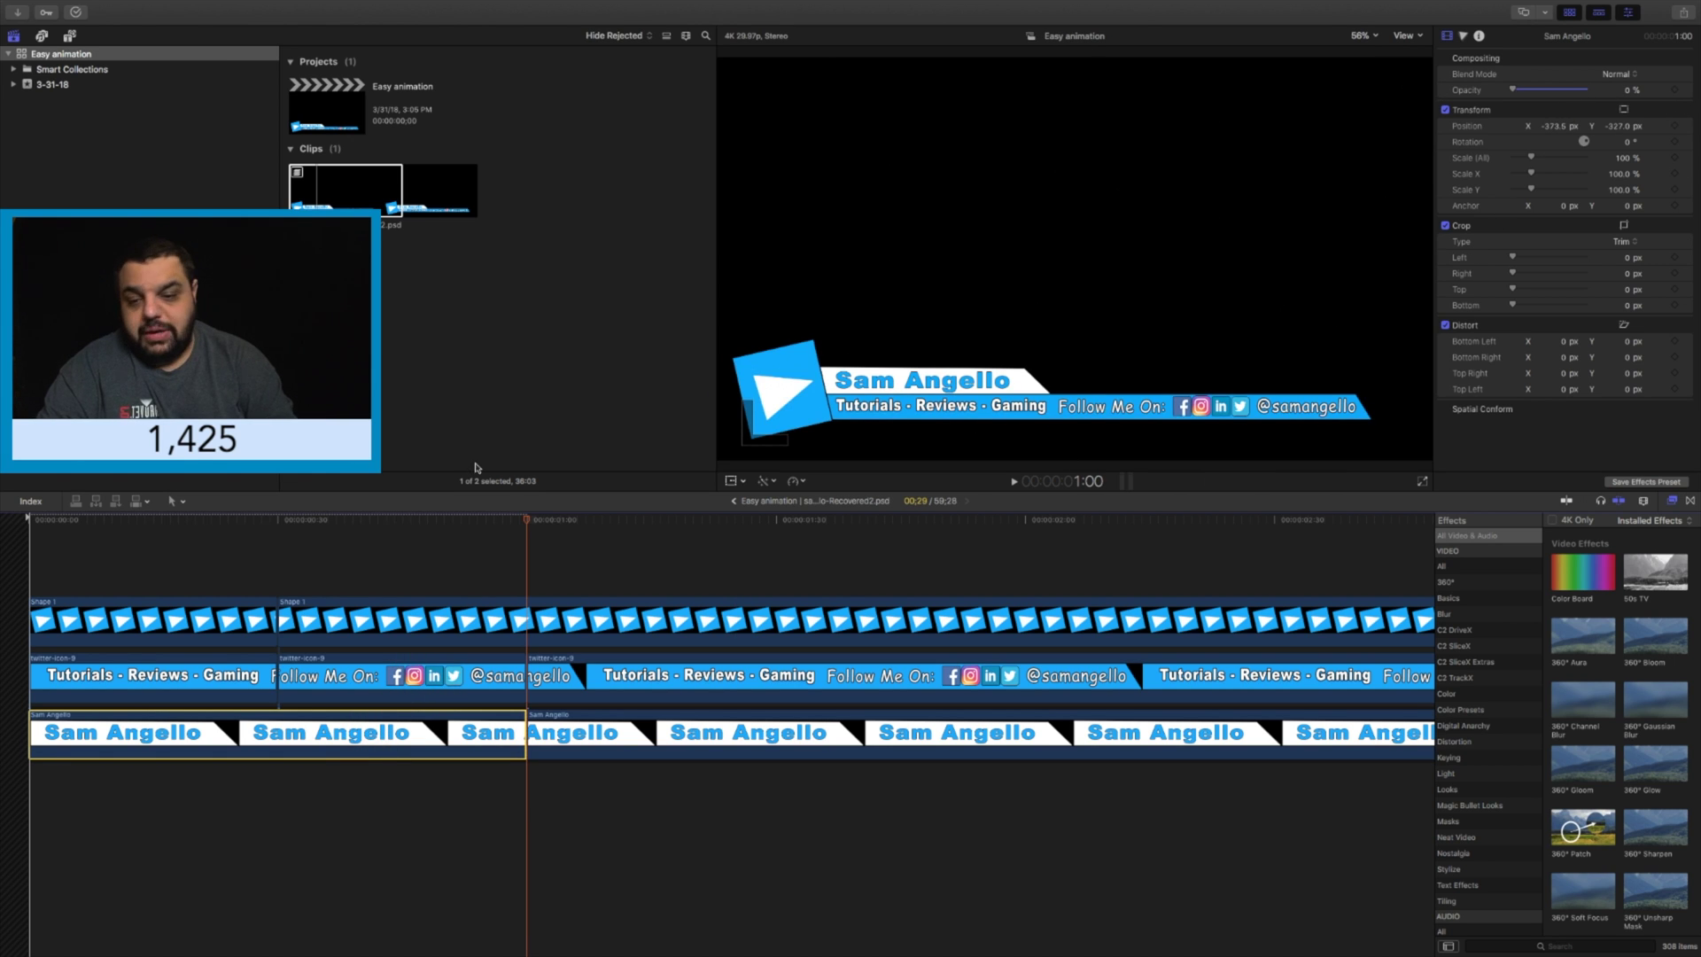
pyautogui.moveTo(273, 514); pyautogui.dragTo(527, 527)
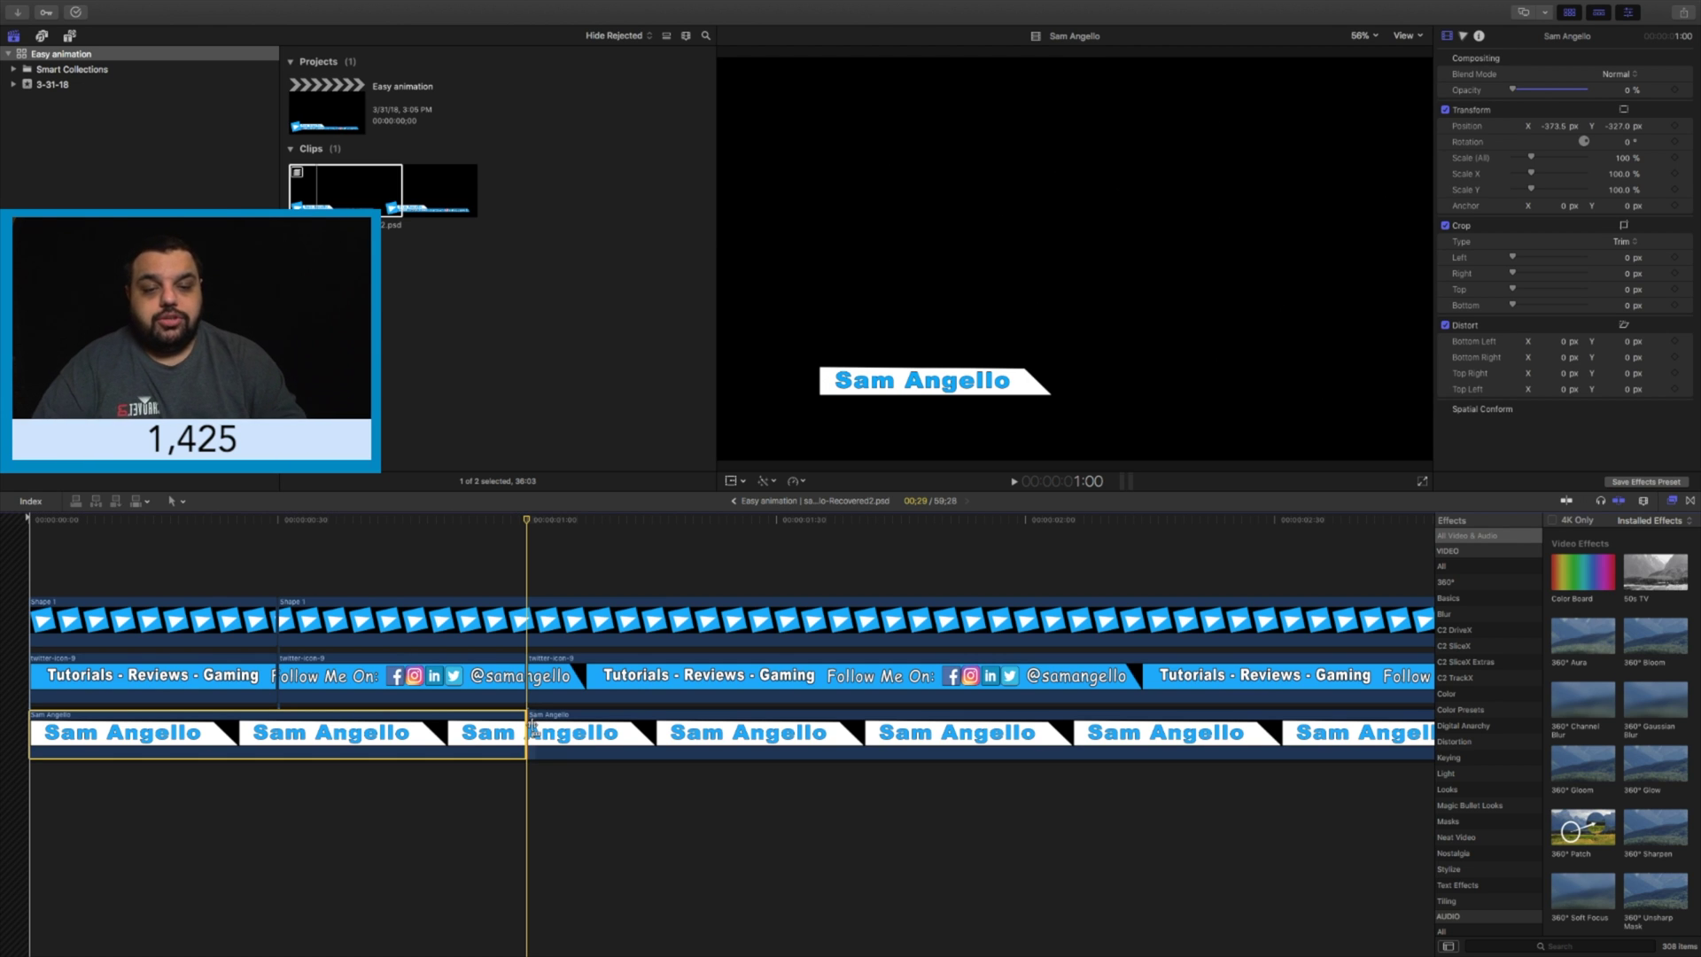
pyautogui.click(525, 523)
pyautogui.press('space')
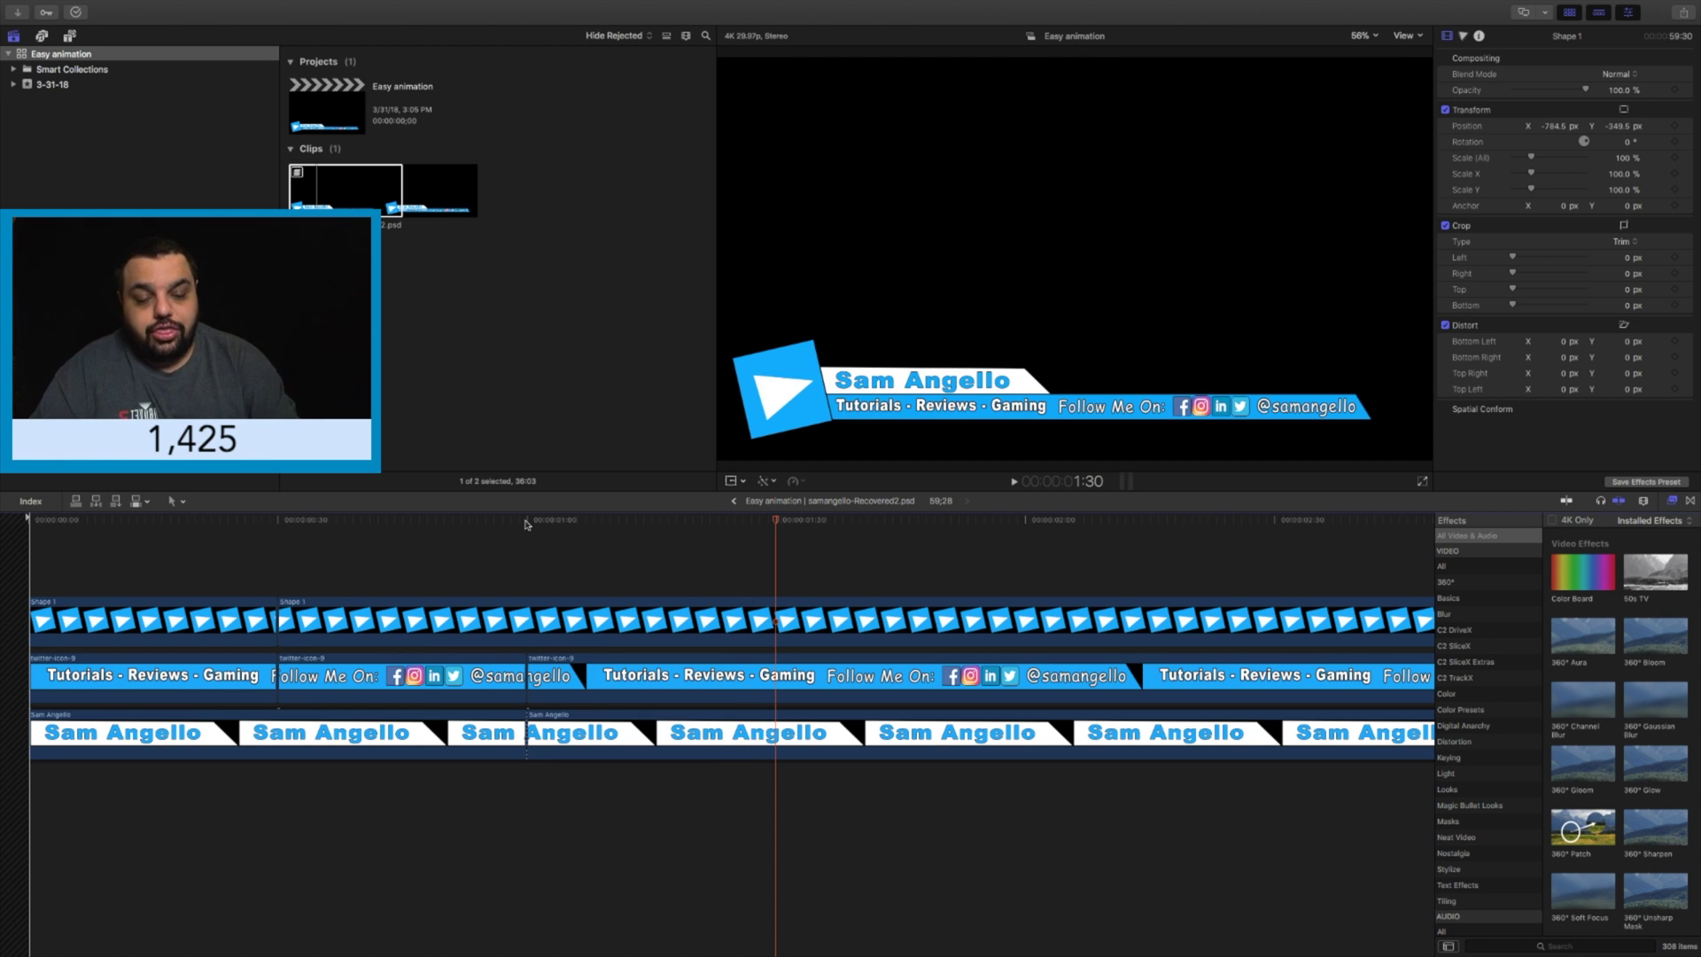
pyautogui.press('b')
pyautogui.click(779, 733)
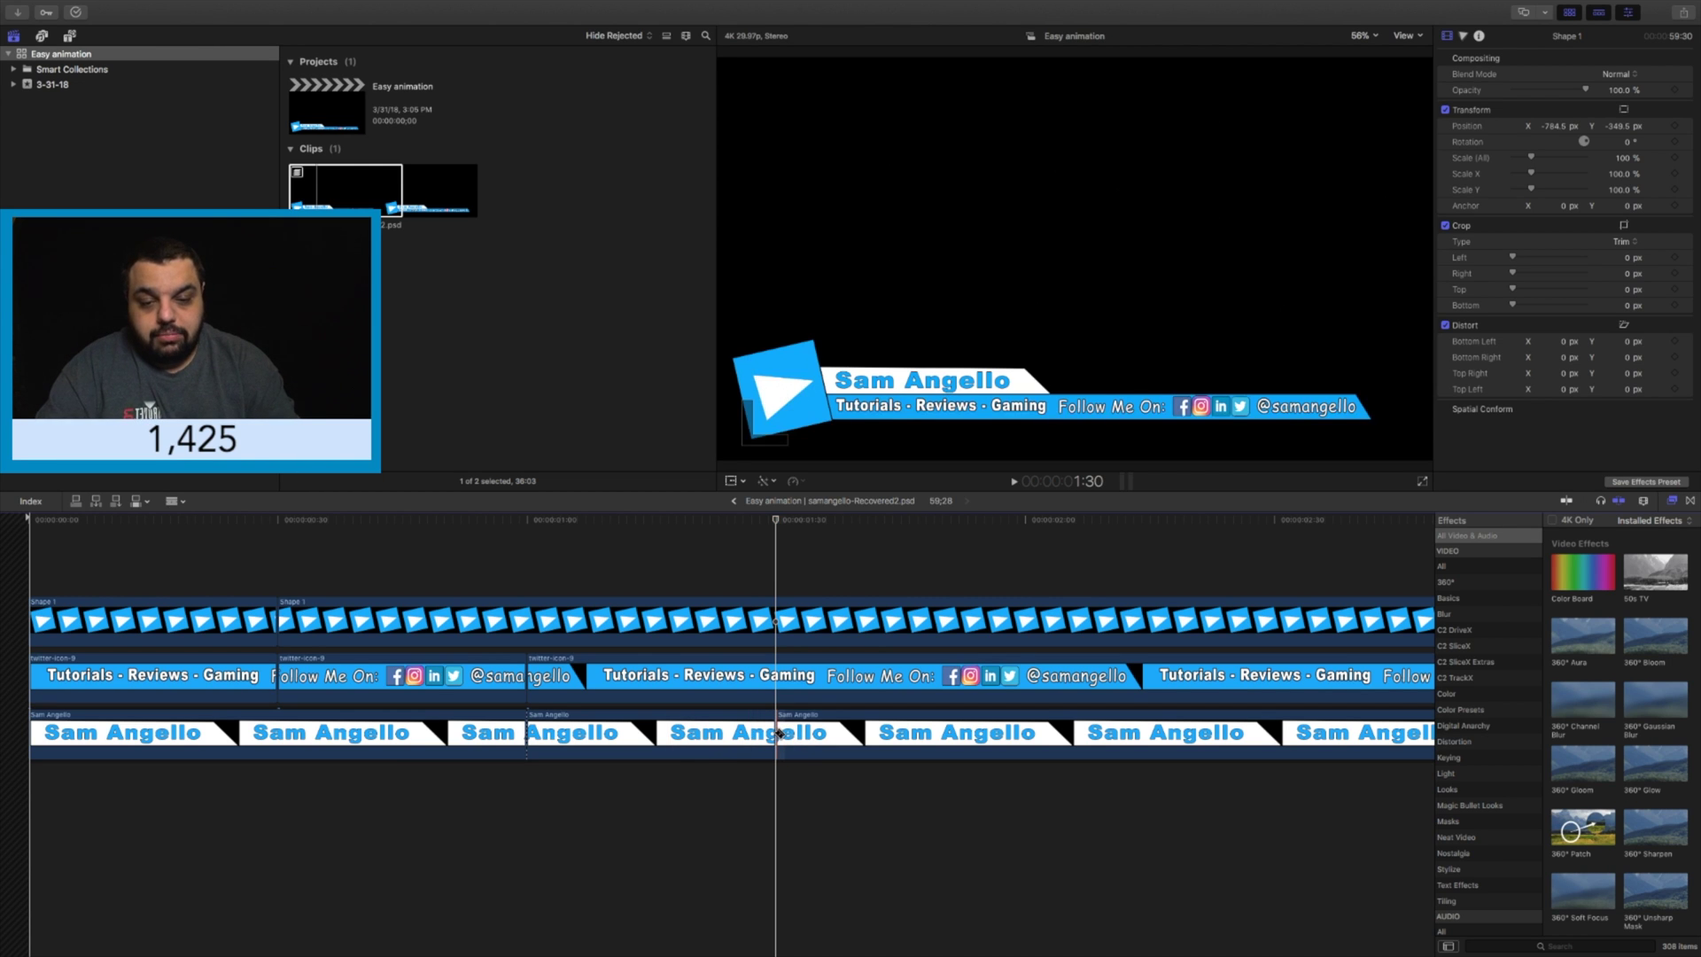
pyautogui.press('a')
pyautogui.click(767, 734)
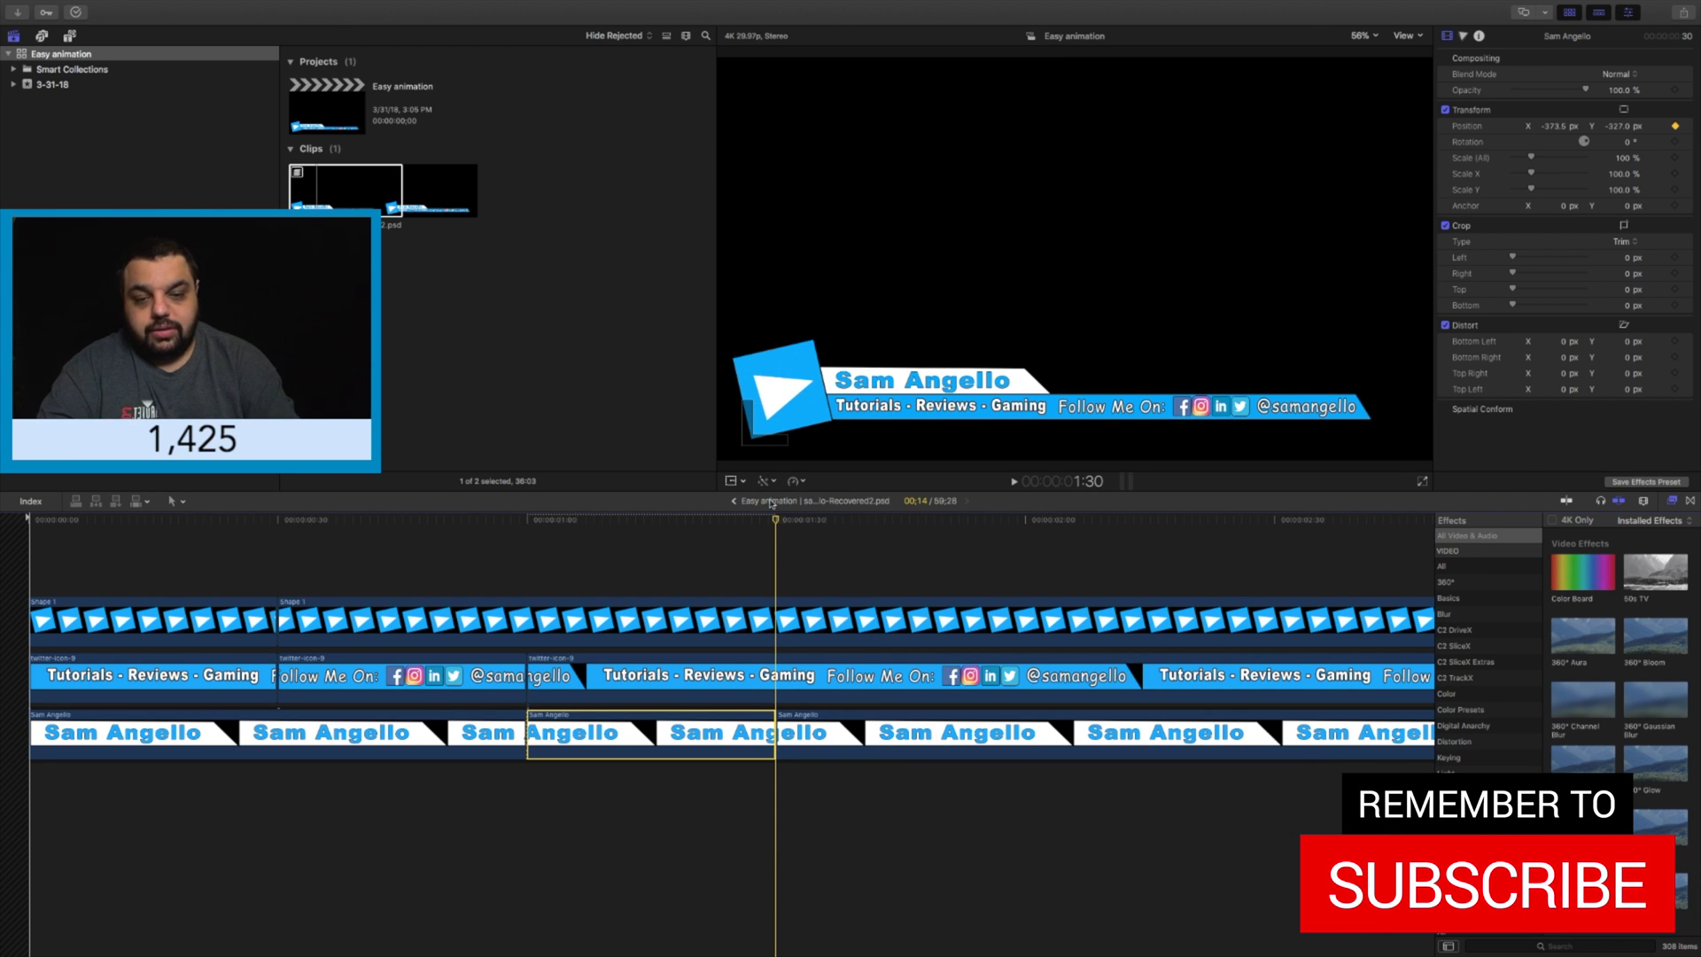
pyautogui.moveTo(778, 524); pyautogui.dragTo(529, 561)
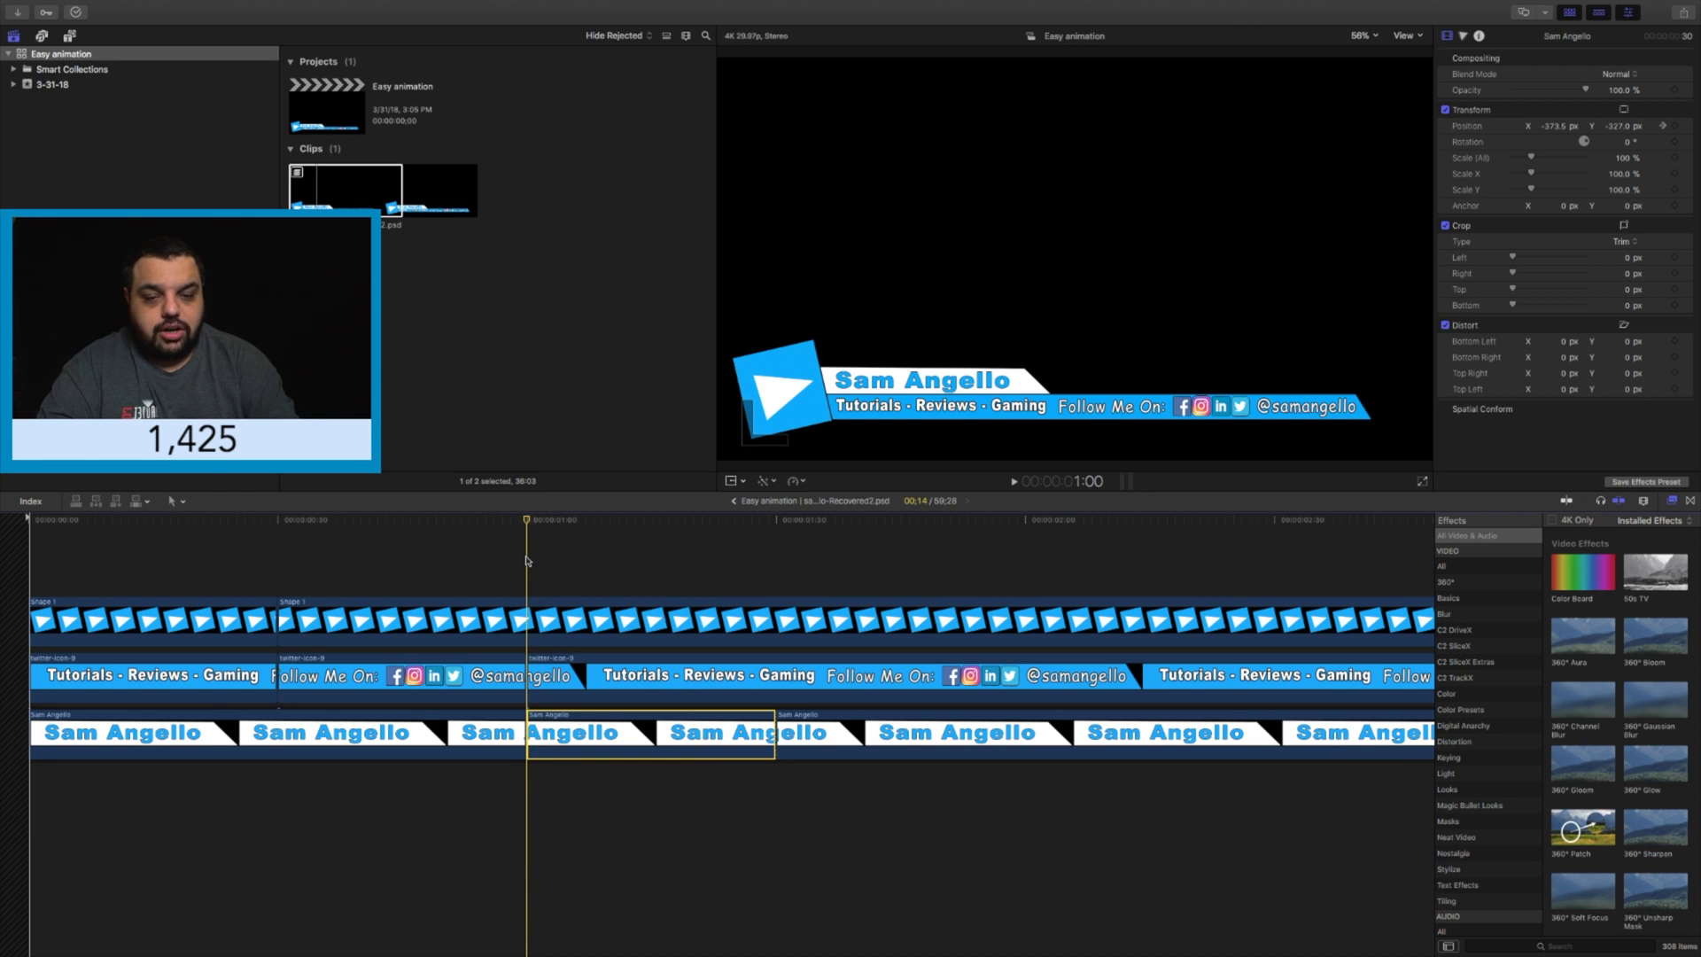
pyautogui.moveTo(1618, 130); pyautogui.dragTo(1617, 130)
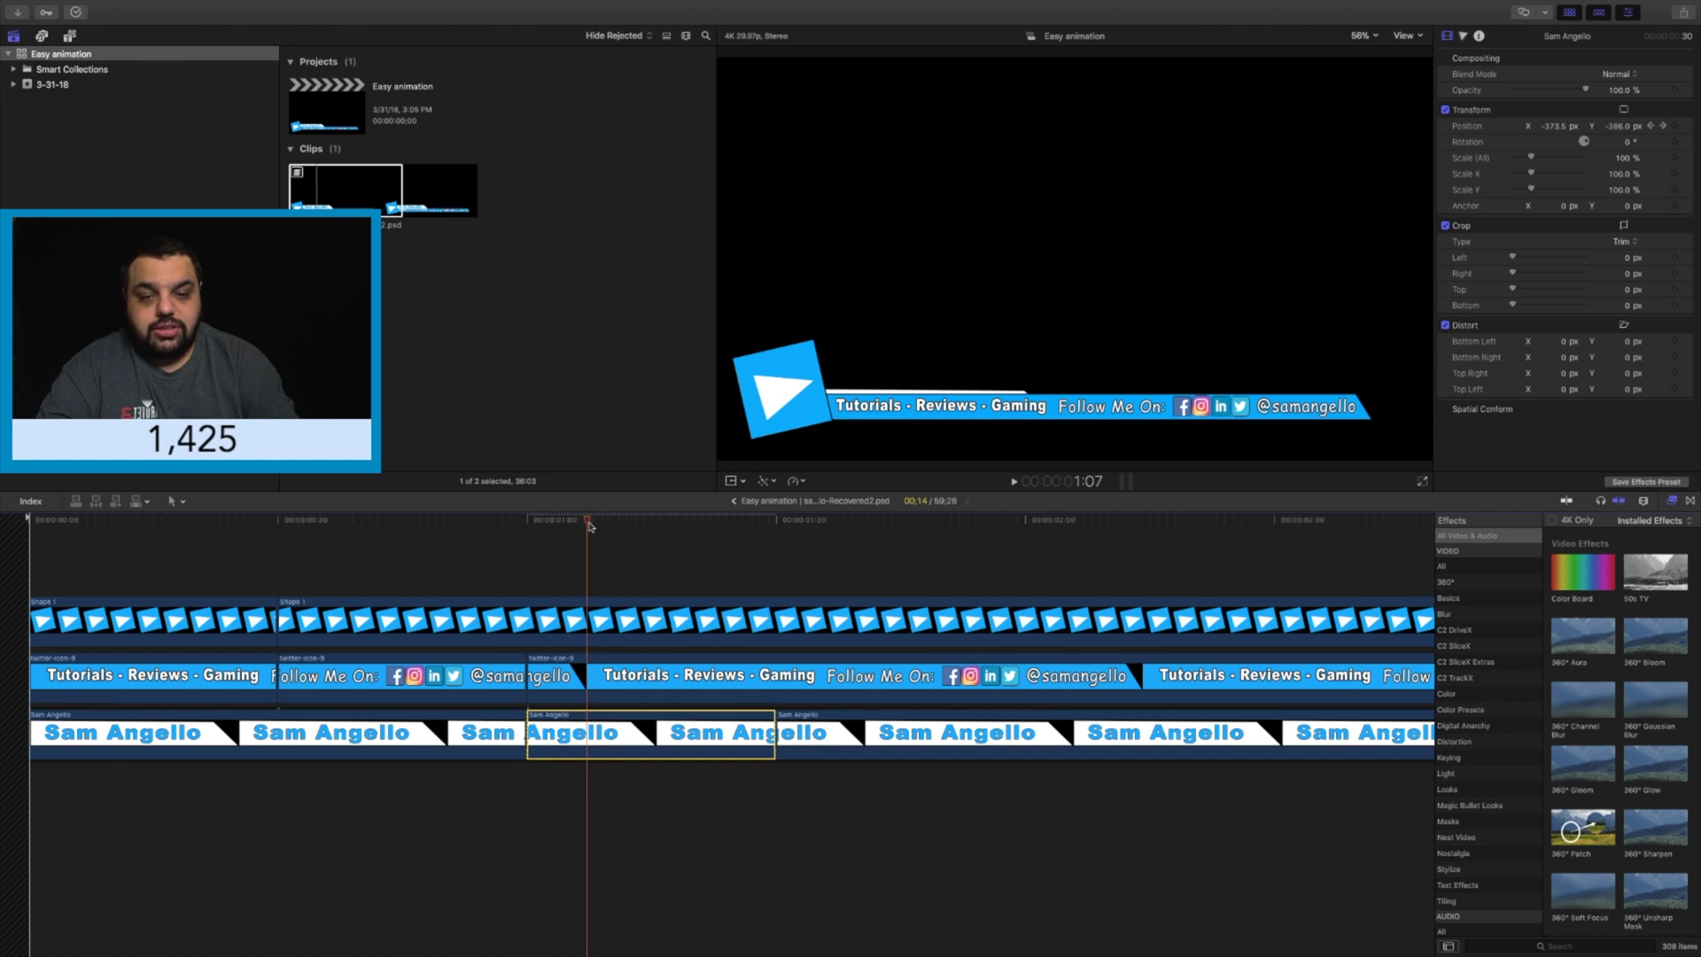
# Play the lower third from the start, then return to the Easy animation project
pyautogui.click(271, 544)
pyautogui.moveTo(271, 544); pyautogui.dragTo(3, 535)
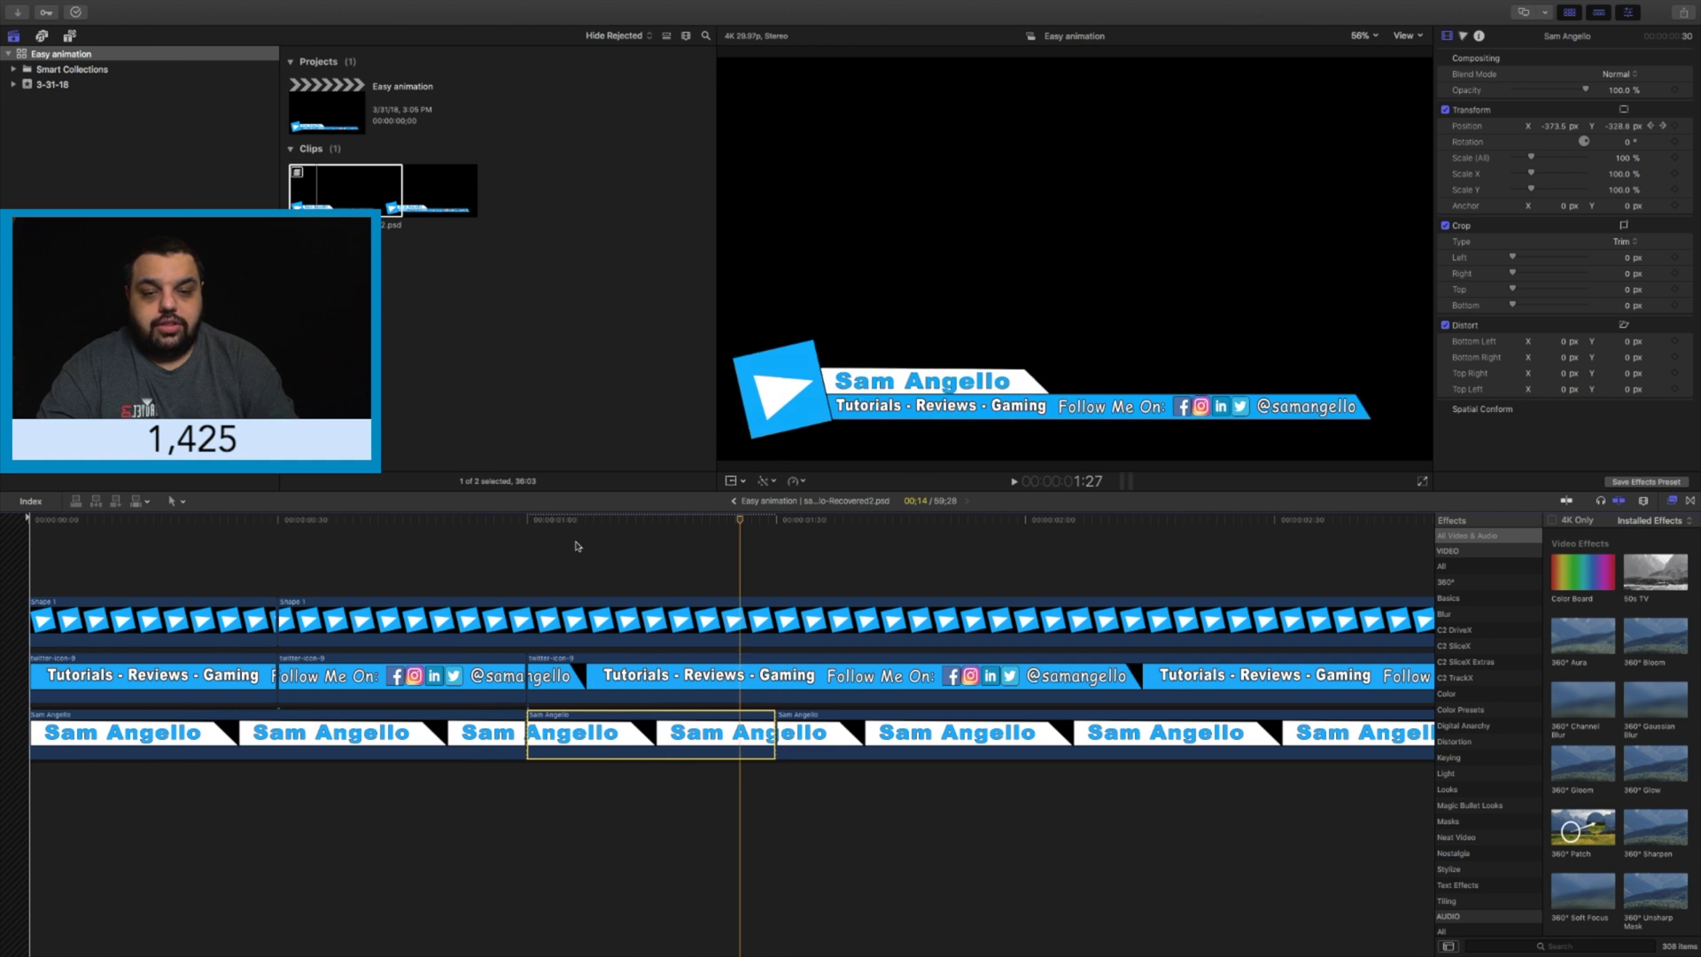
pyautogui.press('space')
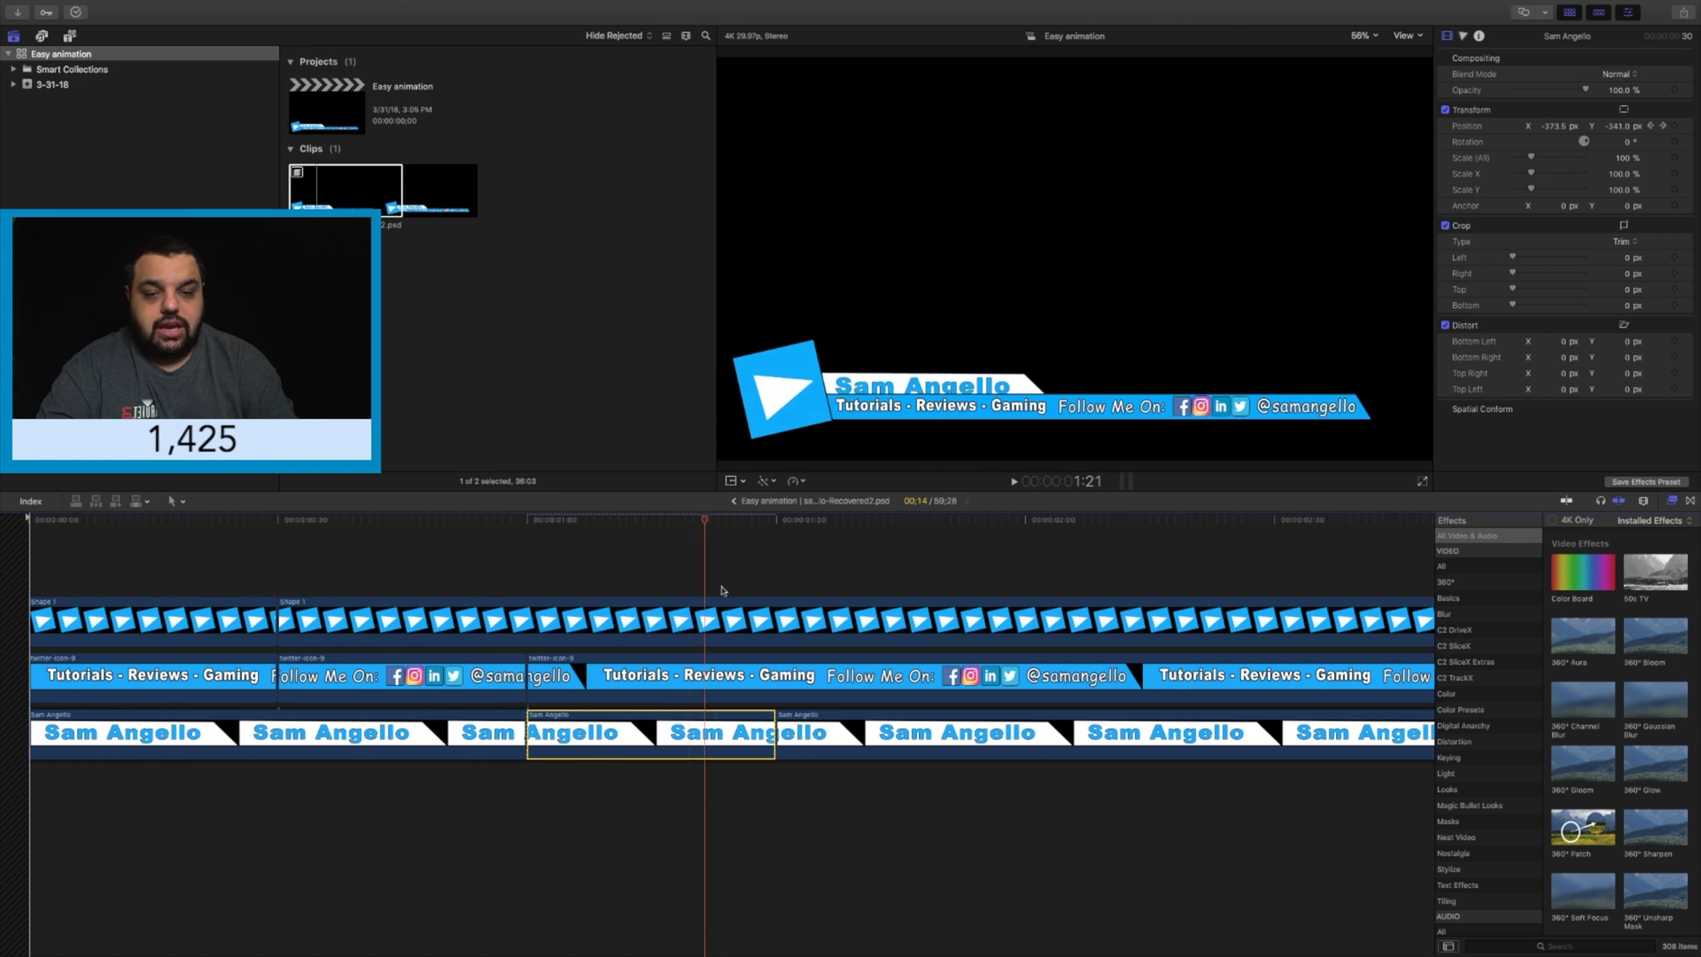
pyautogui.click(3, 542)
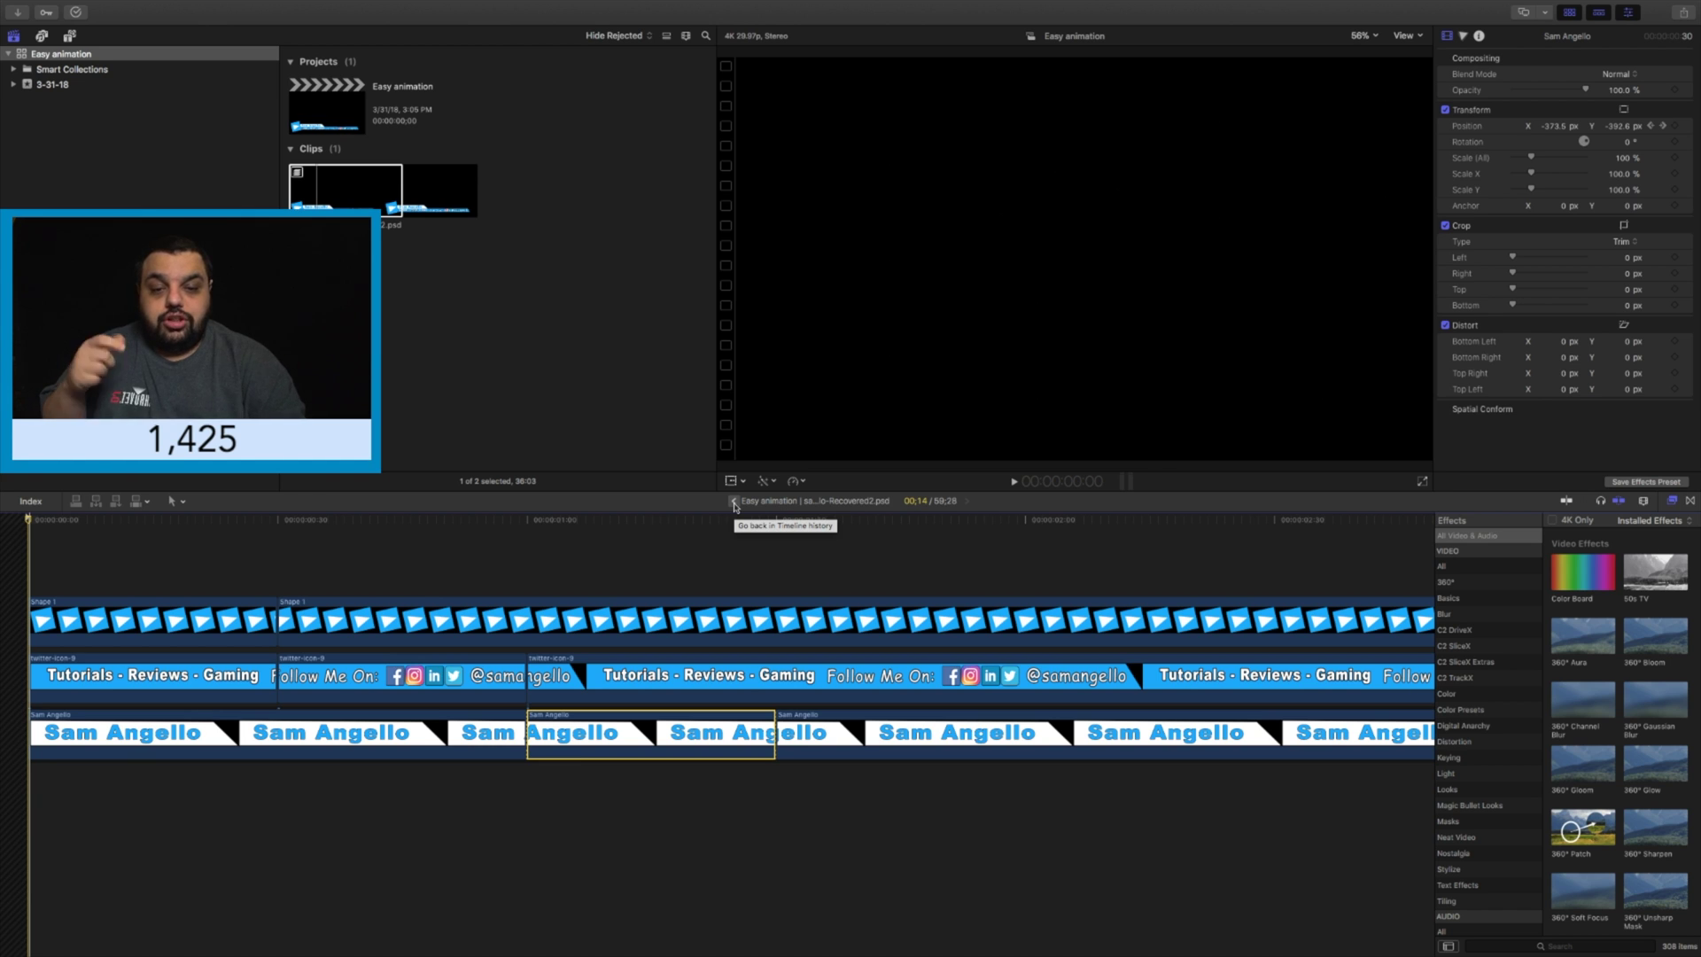
pyautogui.click(733, 503)
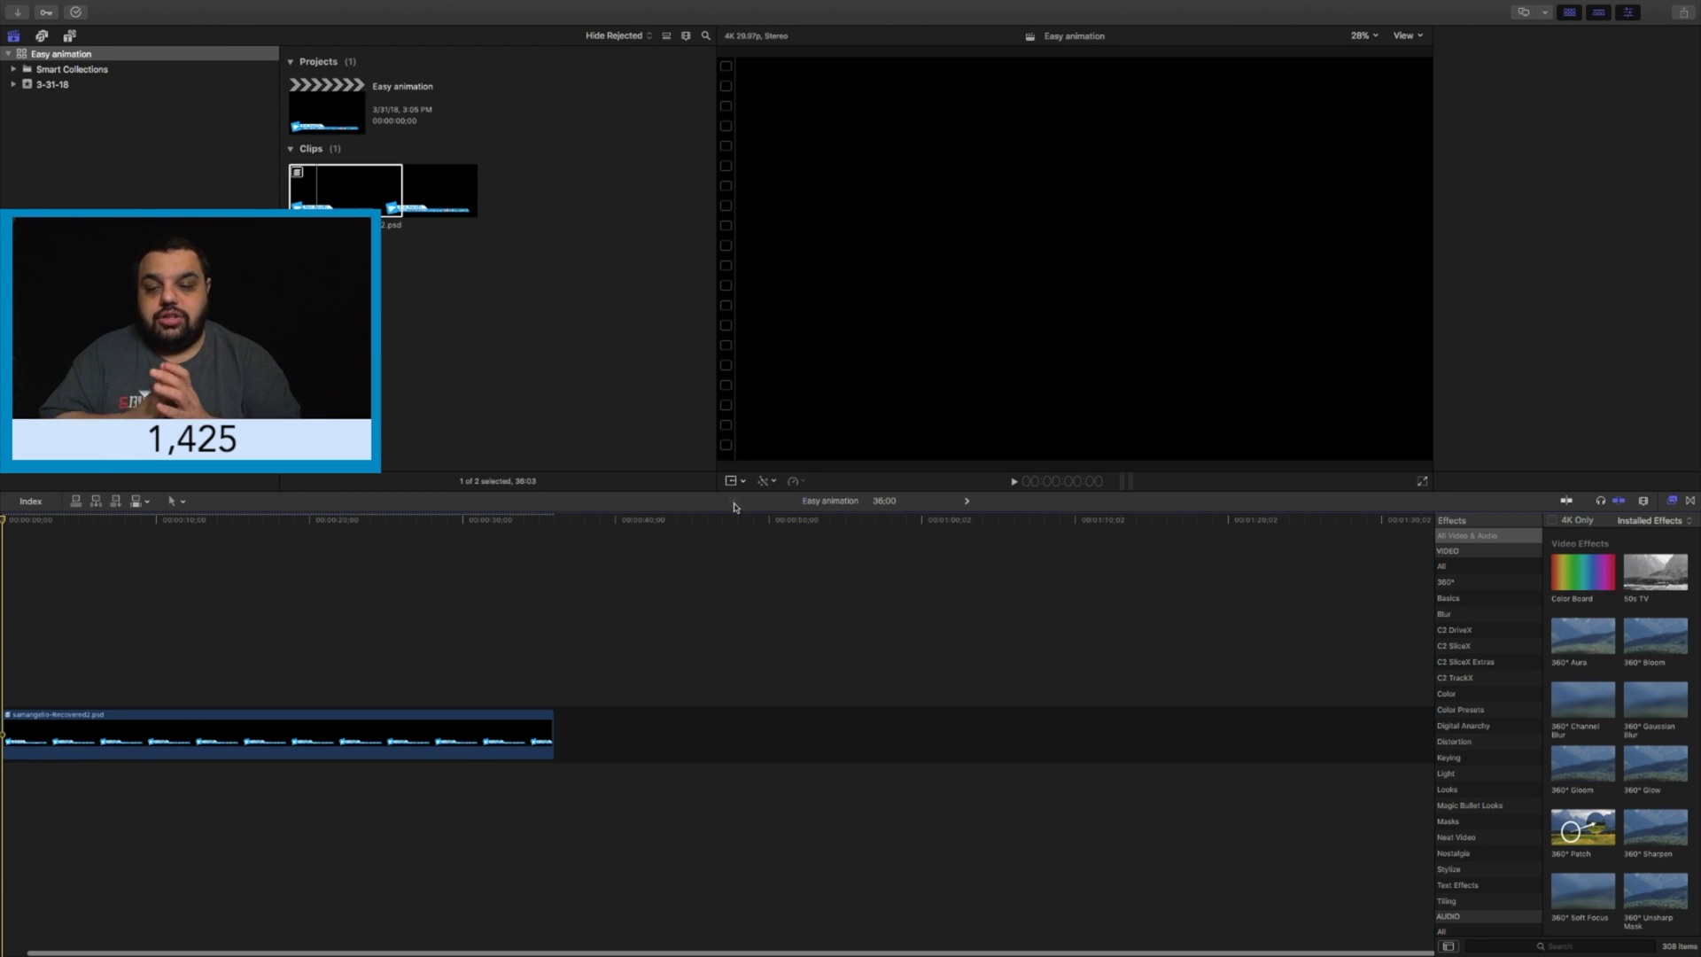